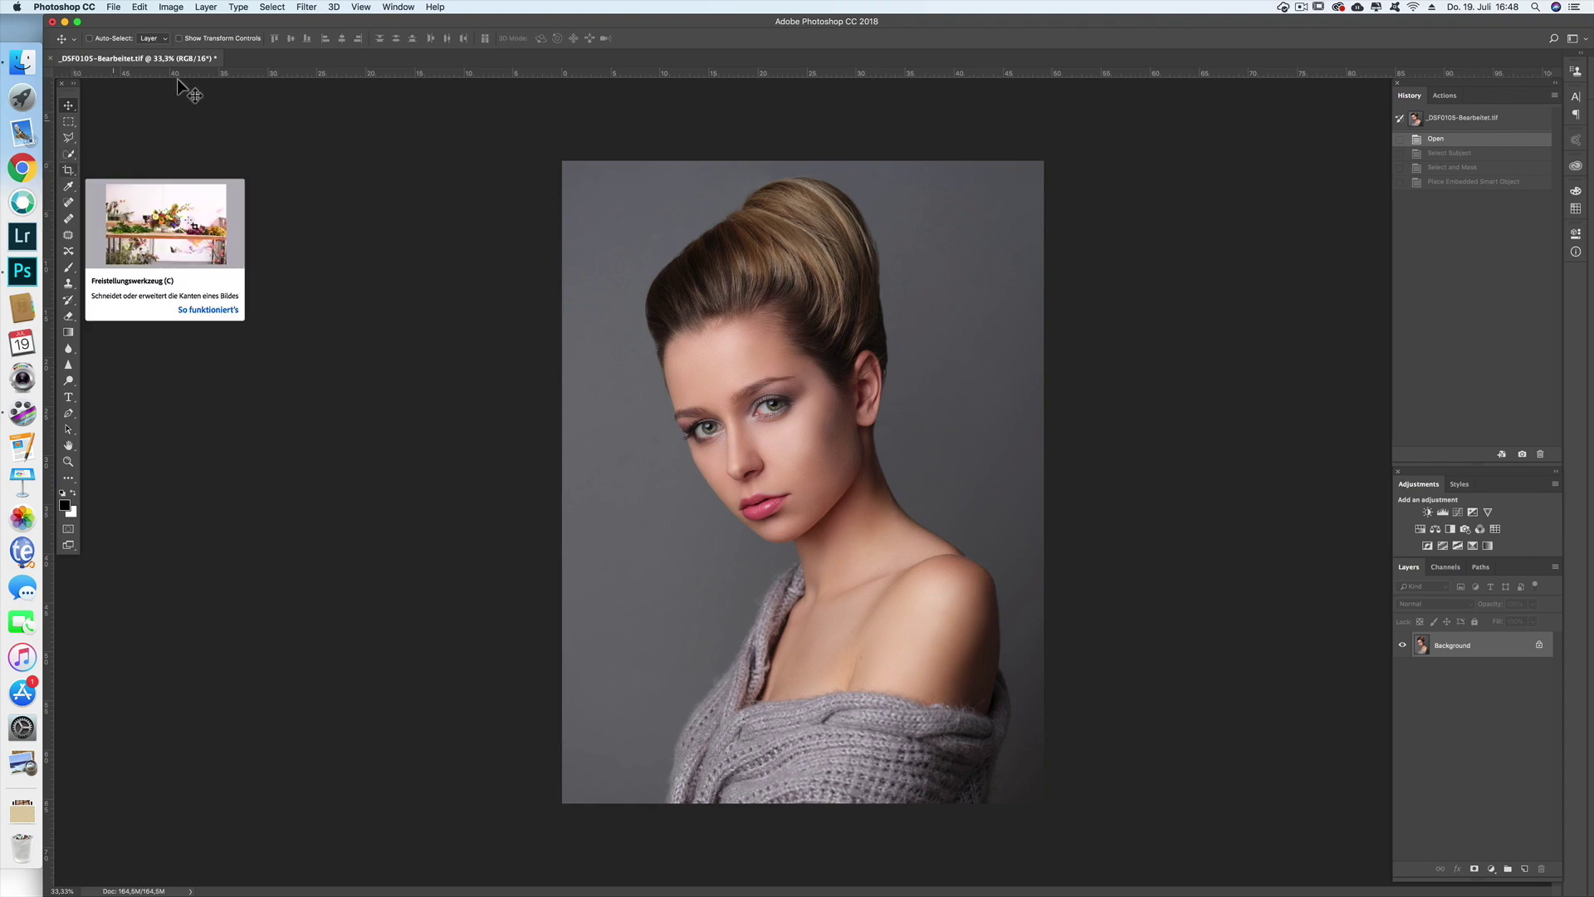
- Select the woman automatically with Select Subject and open the selection in Select and Mask, keeping the Overlay view
{"action": "left_click", "coordinate": [274, 8]}
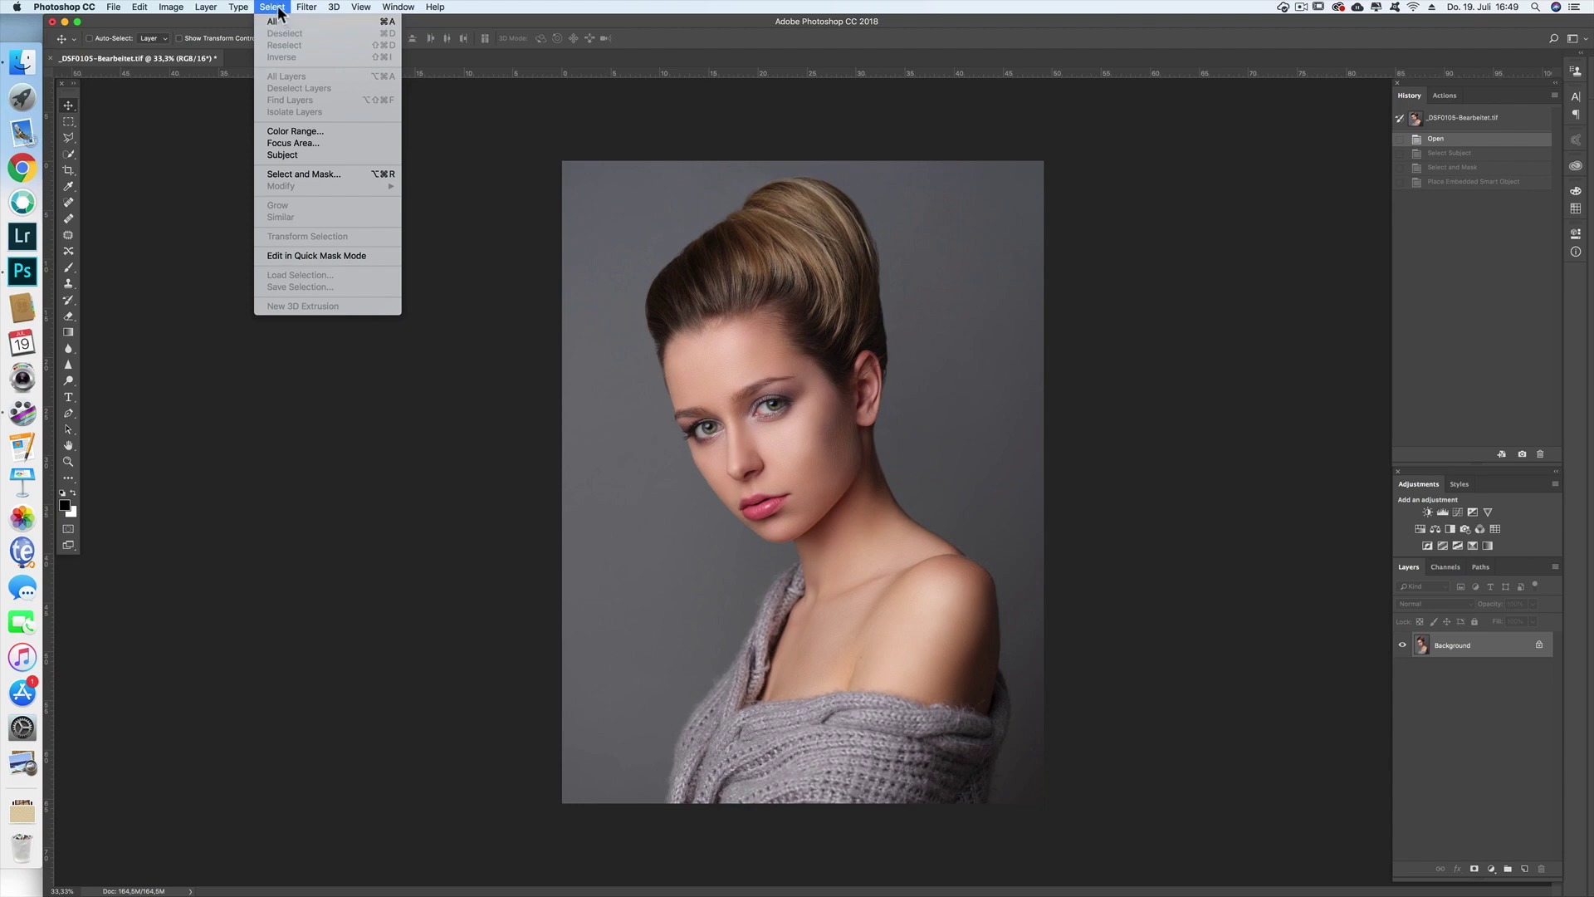
{"action": "left_click", "coordinate": [299, 155]}
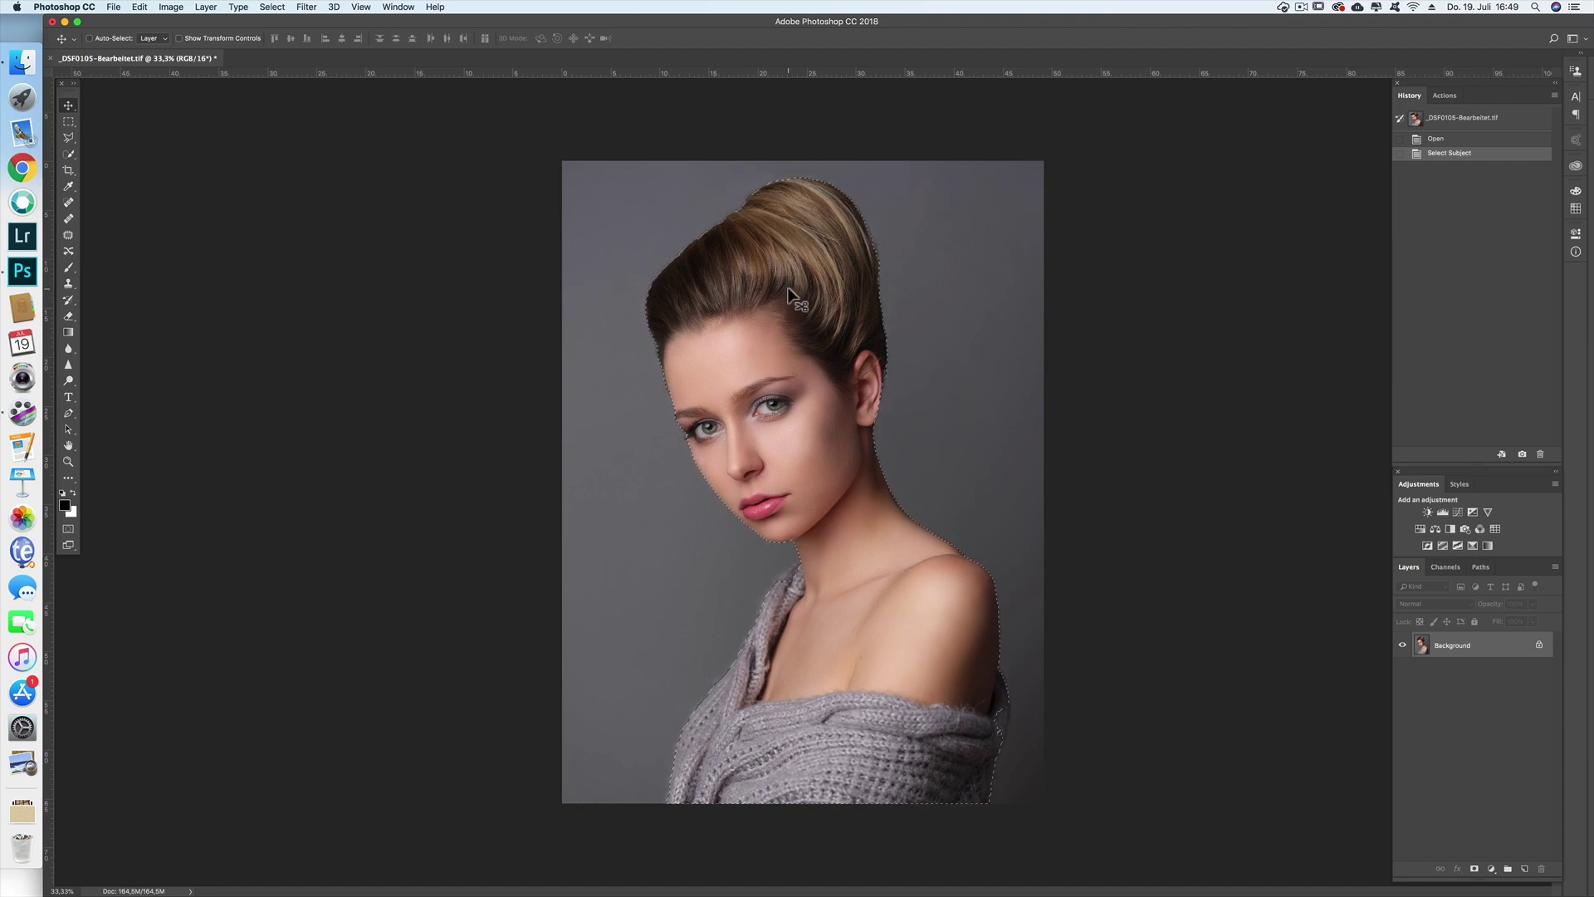
{"action": "left_click", "coordinate": [273, 7]}
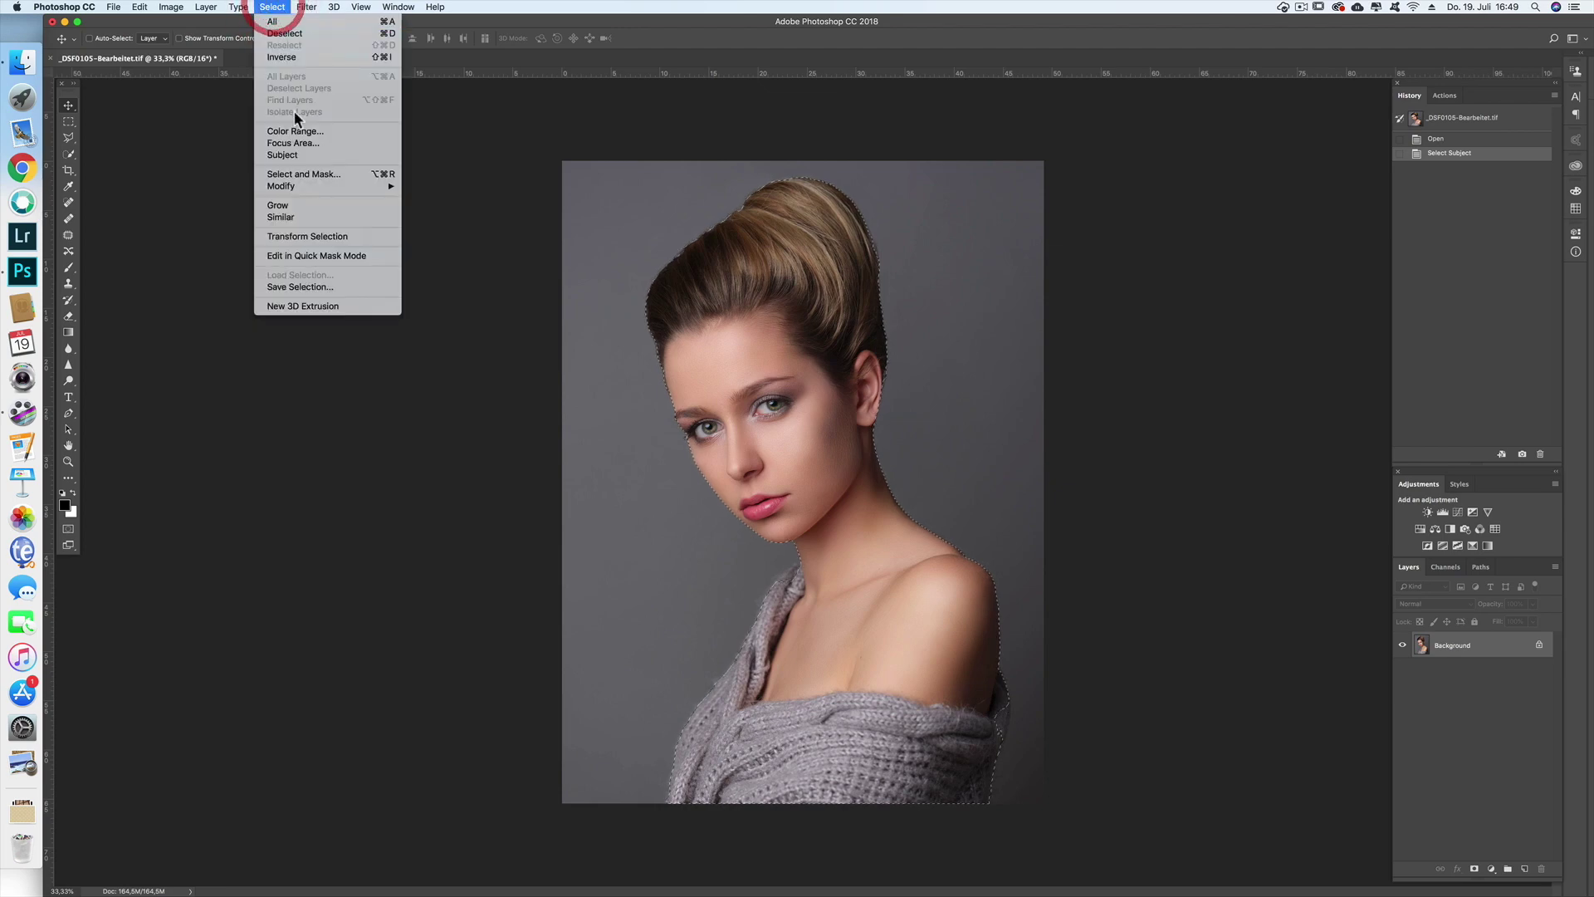
{"action": "left_click", "coordinate": [320, 175]}
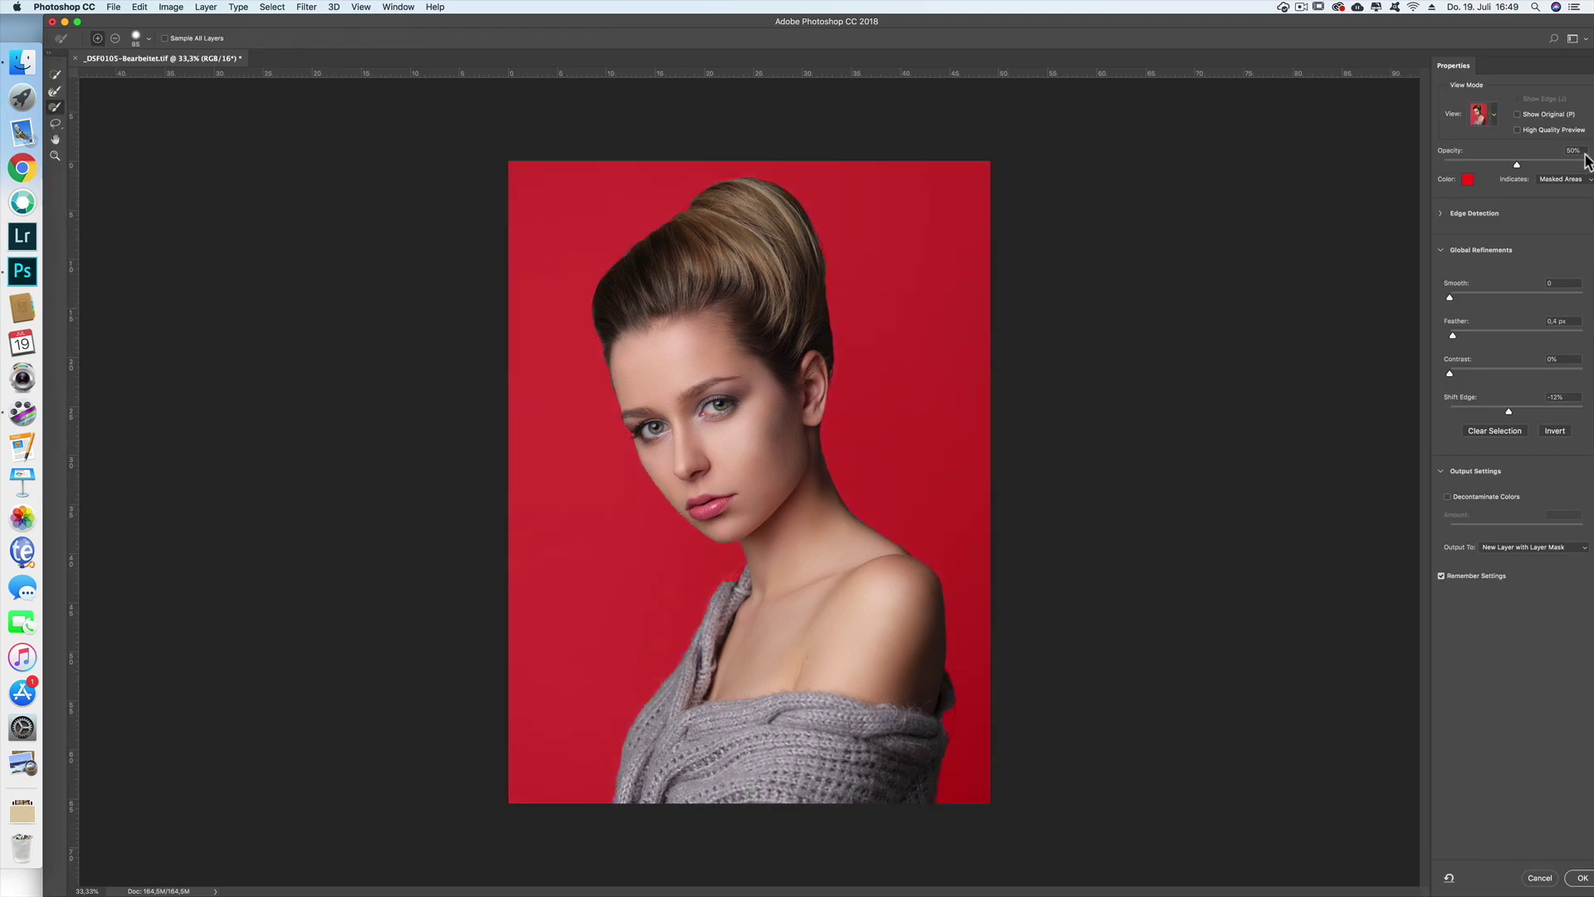
{"action": "left_click", "coordinate": [1493, 116]}
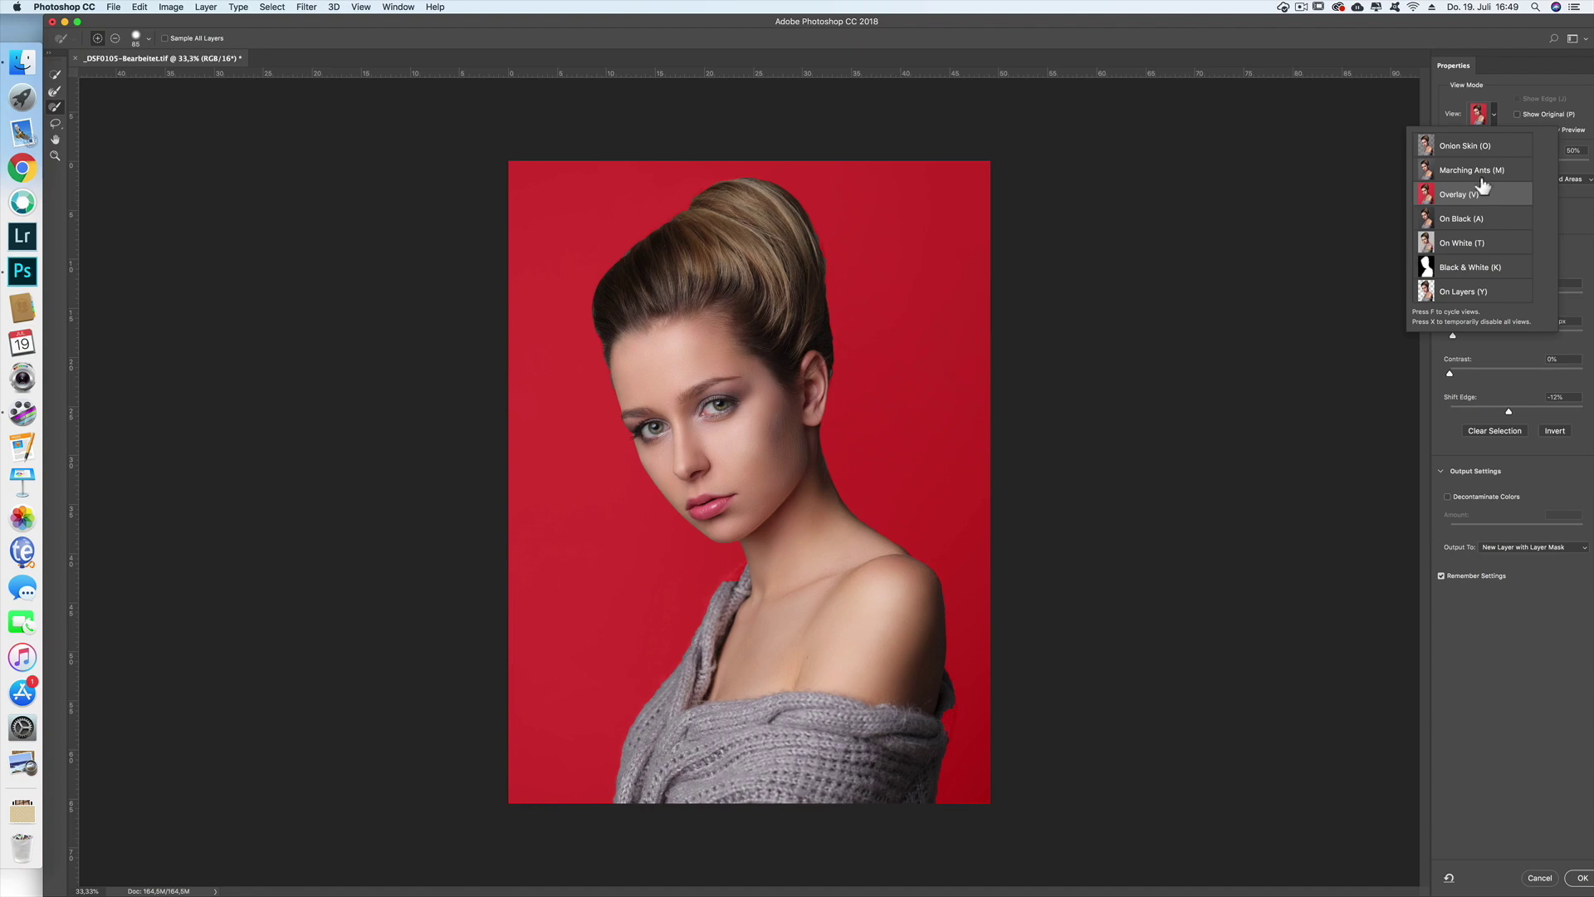
{"action": "left_click", "coordinate": [1330, 264]}
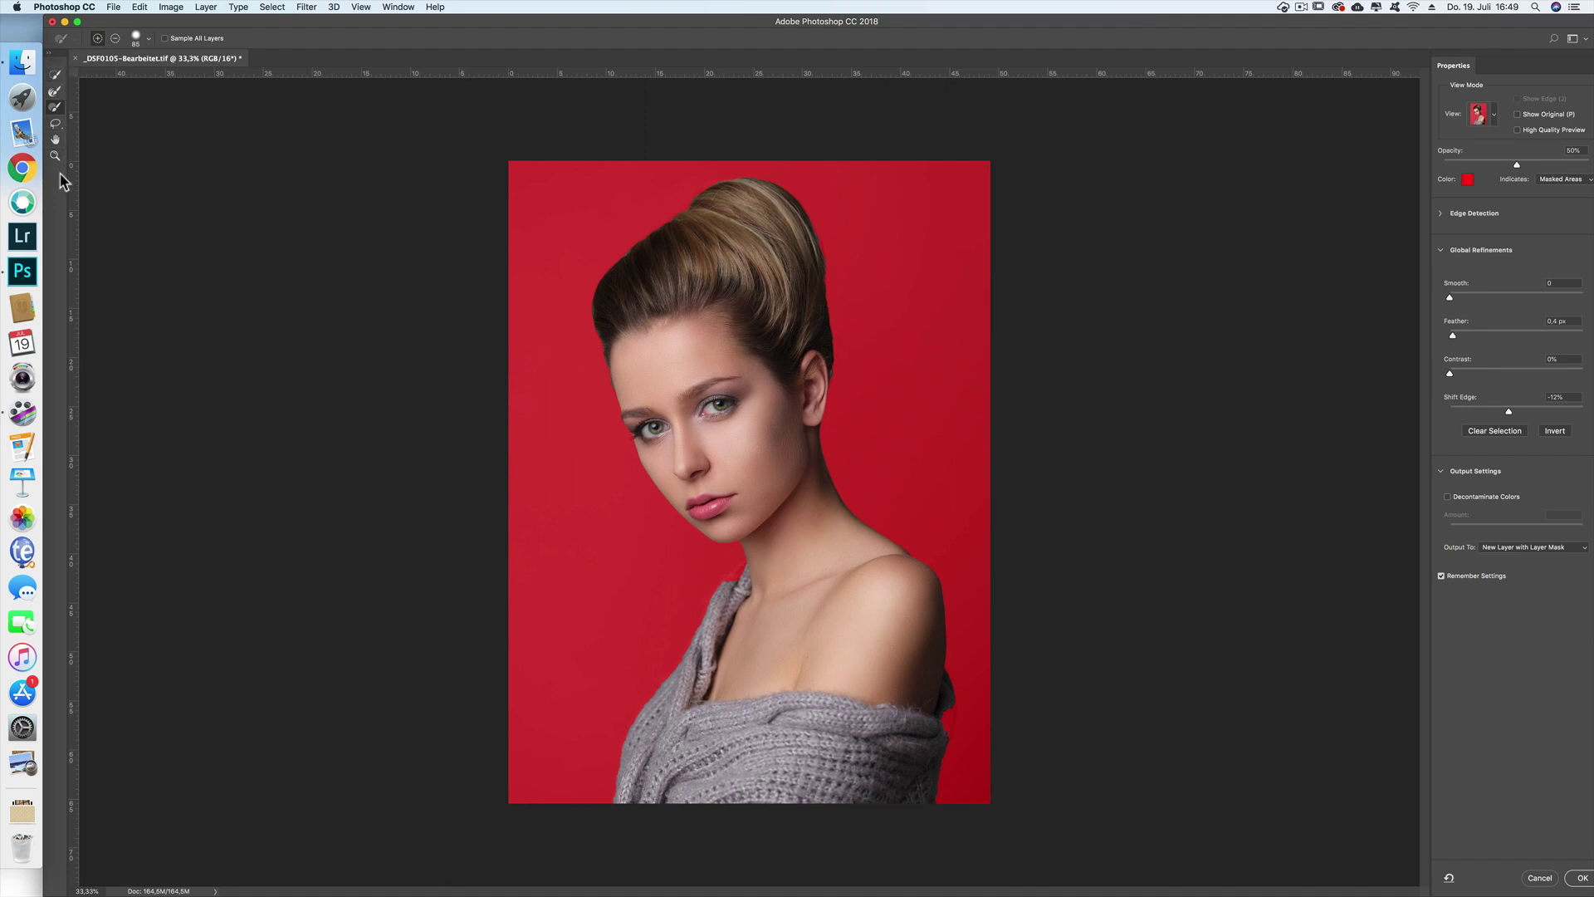
- Refine the selection along the hair, shoulder and sweater edges with the Refine Edge Brush
{"action": "left_click", "coordinate": [55, 94]}
{"action": "key", "text": "super+plus"}
{"action": "right_click", "coordinate": [688, 236]}
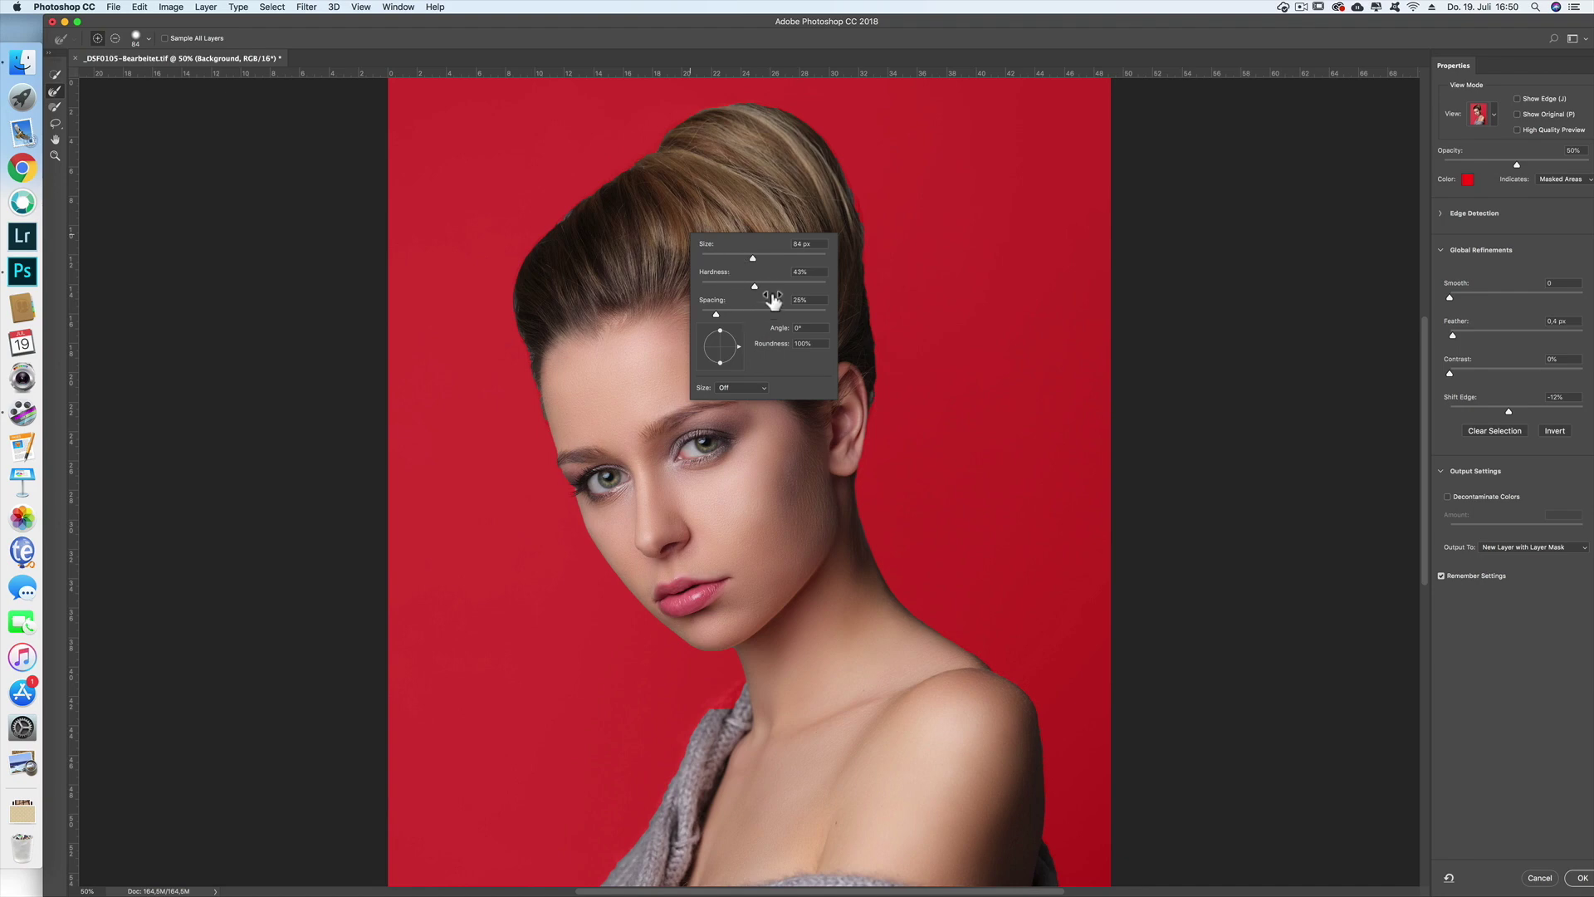
{"action": "mouse_move", "coordinate": [558, 214]}
{"action": "left_mouse_down"}
{"action": "mouse_move", "coordinate": [508, 299]}
{"action": "mouse_move", "coordinate": [545, 412]}
{"action": "mouse_move", "coordinate": [513, 319]}
{"action": "mouse_move", "coordinate": [517, 266]}
{"action": "mouse_move", "coordinate": [587, 167]}
{"action": "mouse_move", "coordinate": [577, 213]}
{"action": "mouse_move", "coordinate": [576, 188]}
{"action": "mouse_move", "coordinate": [626, 150]}
{"action": "mouse_move", "coordinate": [579, 185]}
{"action": "mouse_move", "coordinate": [700, 112]}
{"action": "mouse_move", "coordinate": [763, 100]}
{"action": "mouse_move", "coordinate": [798, 114]}
{"action": "mouse_move", "coordinate": [864, 212]}
{"action": "mouse_move", "coordinate": [875, 397]}
{"action": "mouse_move", "coordinate": [854, 196]}
{"action": "mouse_move", "coordinate": [865, 523]}
{"action": "mouse_move", "coordinate": [899, 596]}
{"action": "mouse_move", "coordinate": [993, 662]}
{"action": "left_mouse_up"}
{"action": "left_click", "coordinate": [1003, 666]}
{"action": "mouse_move", "coordinate": [1050, 738]}
{"action": "left_mouse_down"}
{"action": "mouse_move", "coordinate": [1043, 843]}
{"action": "mouse_move", "coordinate": [1042, 741]}
{"action": "left_mouse_up"}
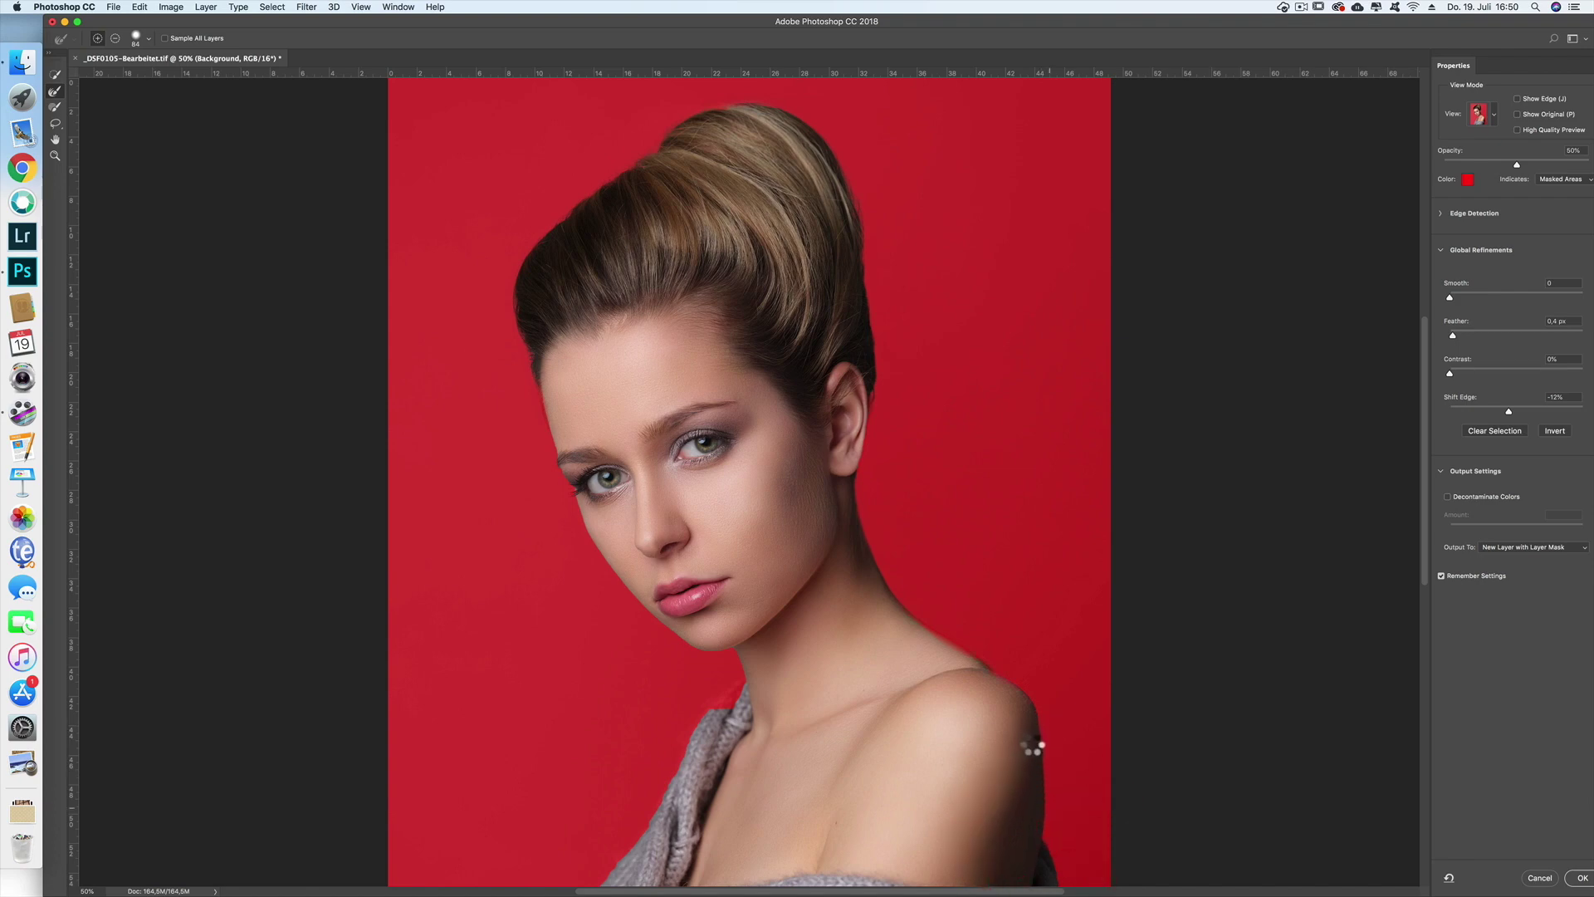
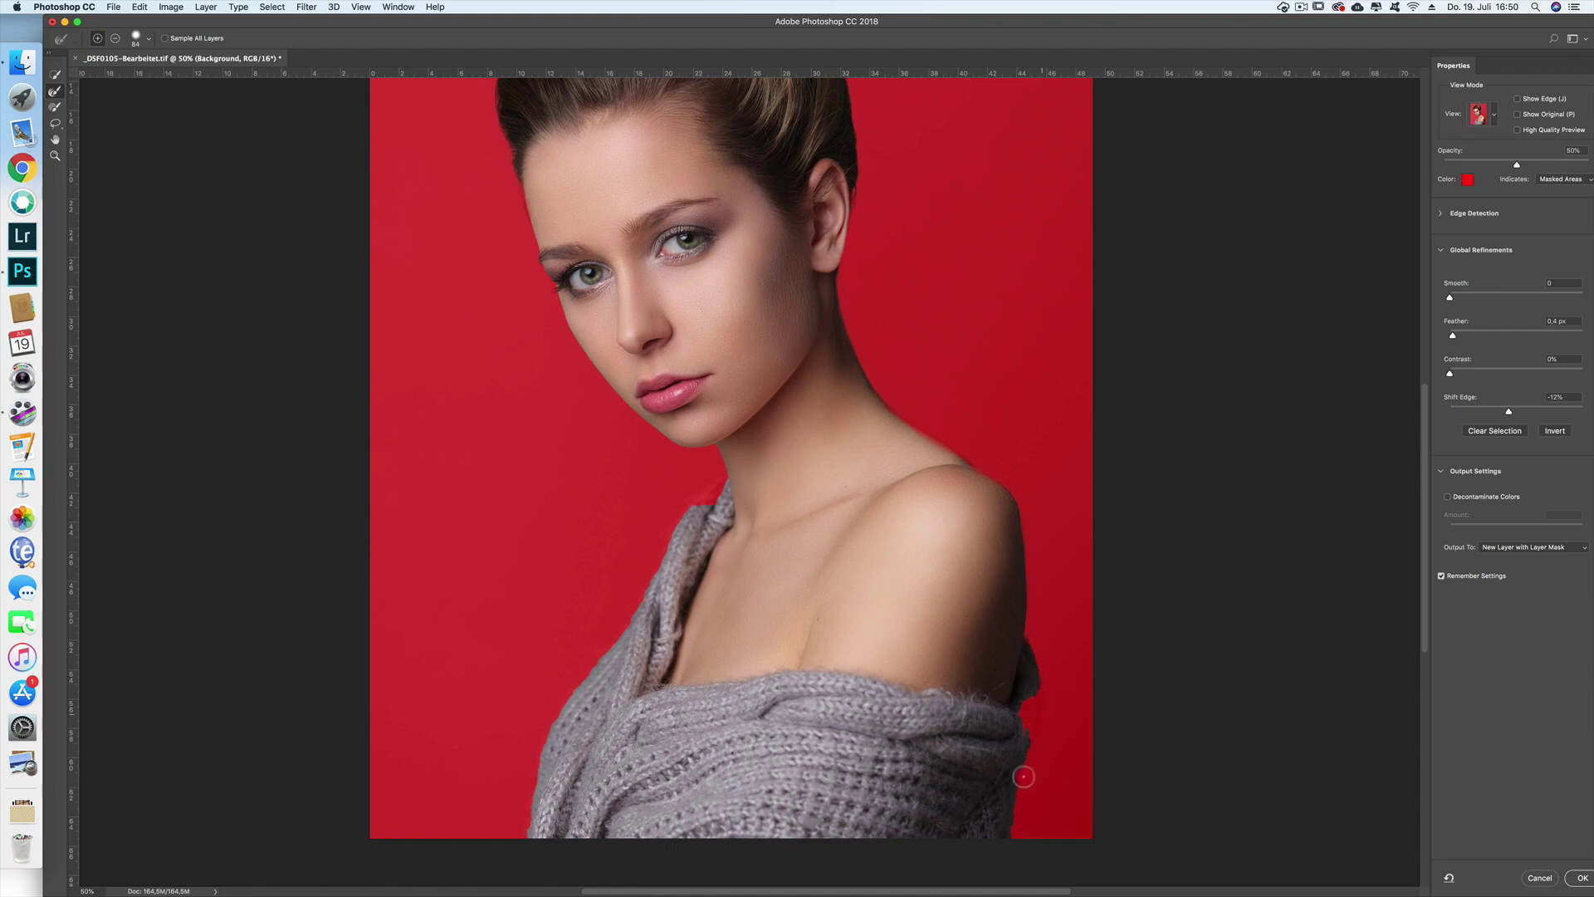
{"action": "left_click_drag", "start_coordinate": [1042, 698], "coordinate": [1032, 622]}
- Paint the missing sweater area below the bare shoulder into the selection with the Brush tool
{"action": "left_click", "coordinate": [55, 108]}
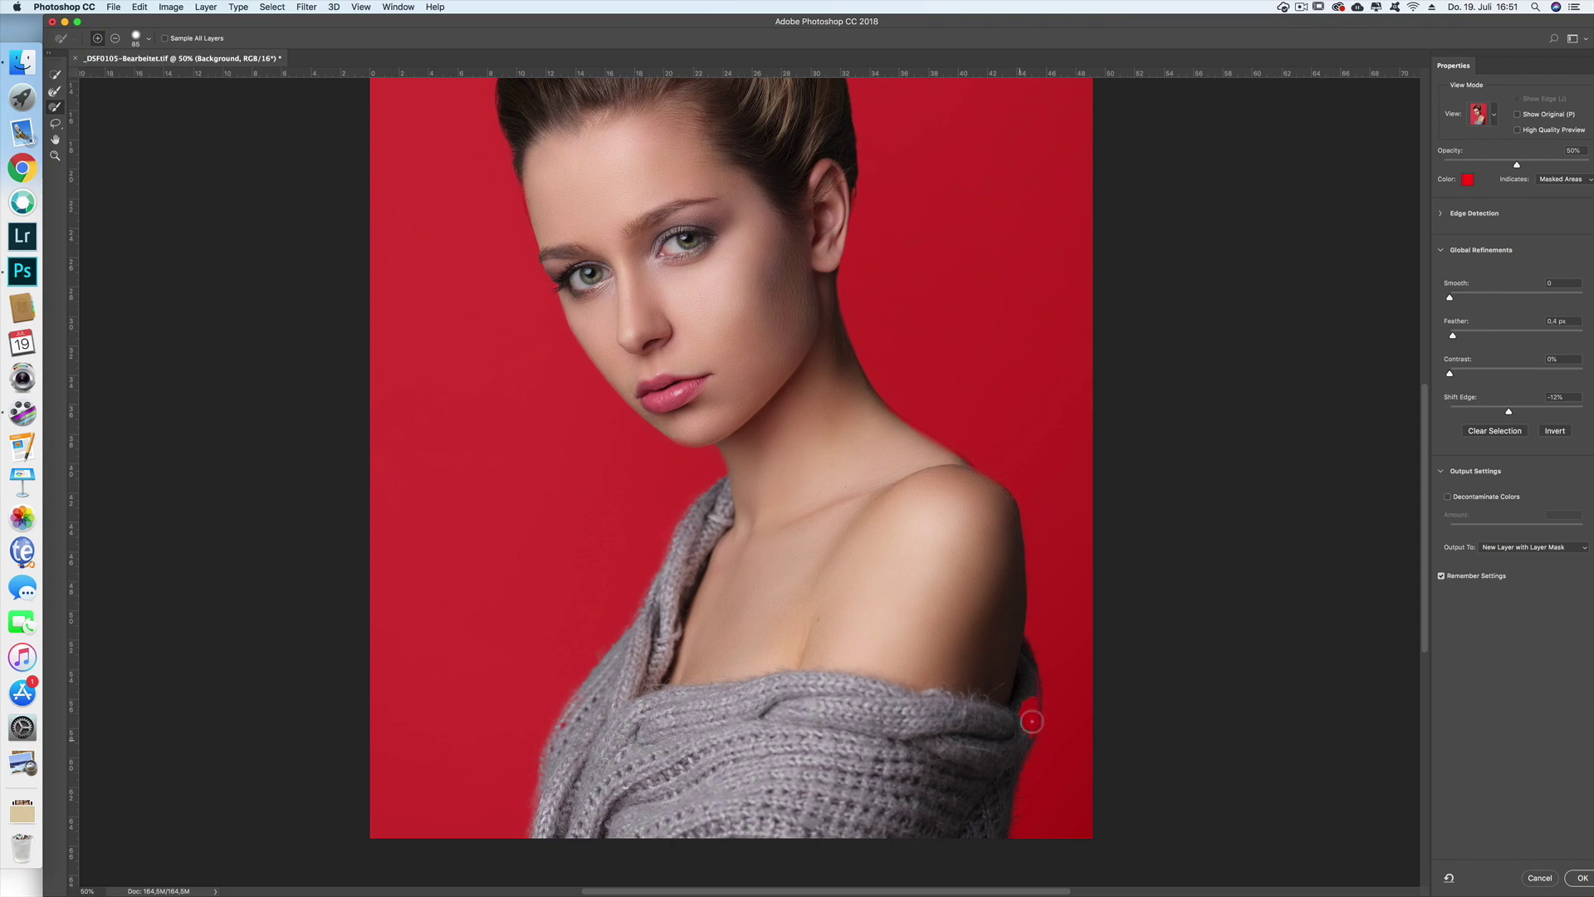
{"action": "left_click_drag", "start_coordinate": [1034, 711], "coordinate": [1004, 772]}
{"action": "left_click_drag", "start_coordinate": [872, 615], "coordinate": [876, 753]}
{"action": "key", "text": "super+r"}
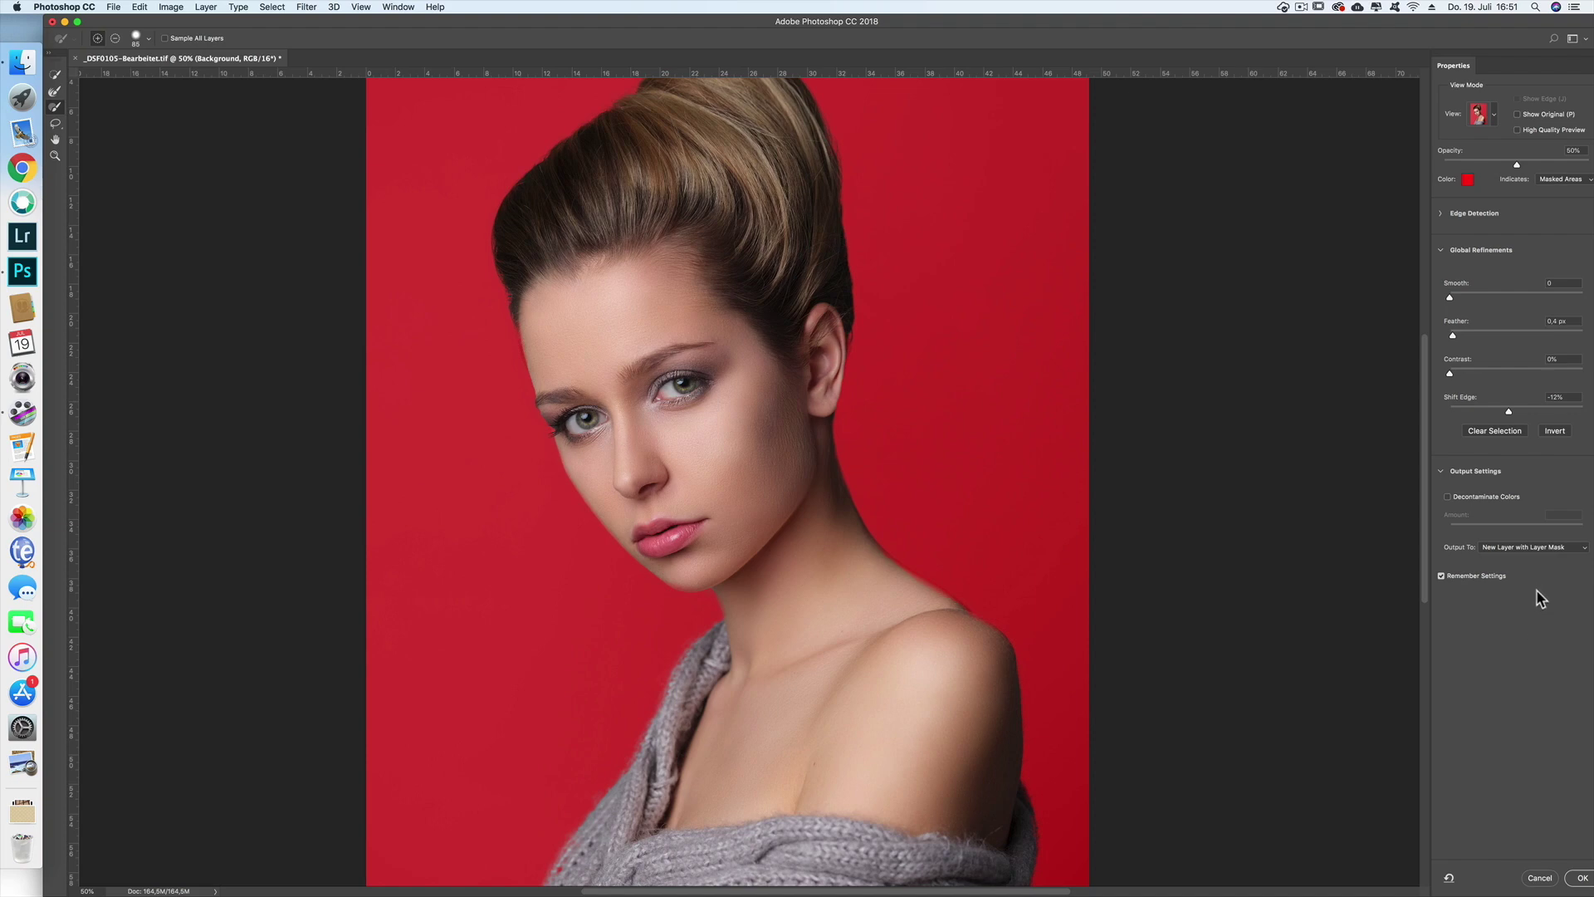
- Output the refined selection to a new layer with a layer mask and check the cutout's edges
{"action": "left_click", "coordinate": [1581, 878]}
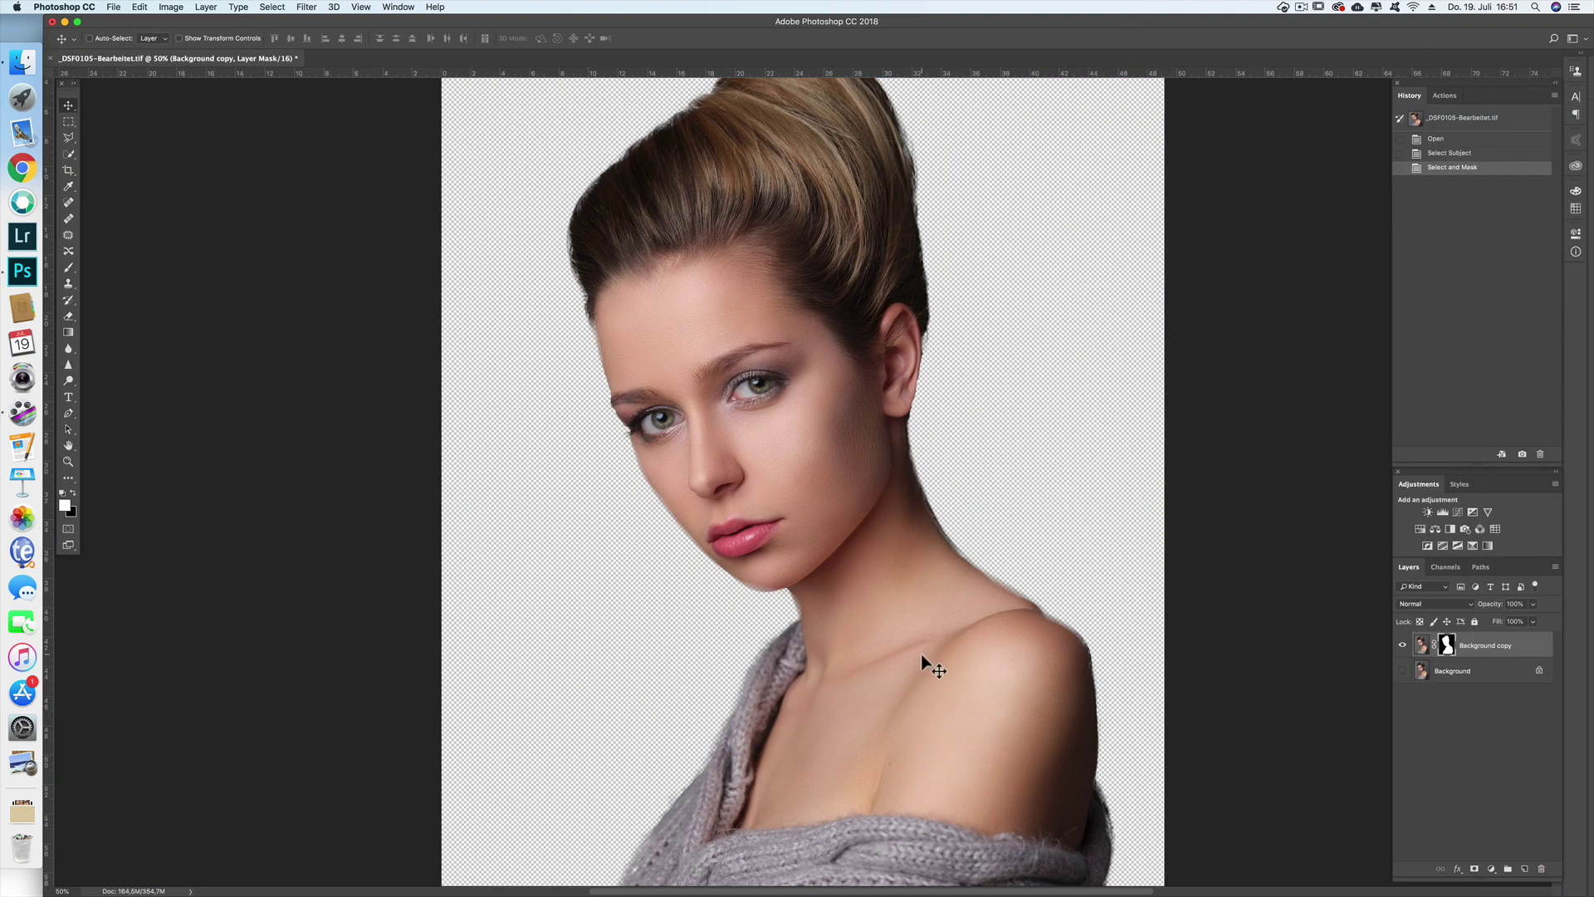
{"action": "left_click_drag", "start_coordinate": [901, 677], "coordinate": [875, 747]}
{"action": "left_click_drag", "start_coordinate": [940, 523], "coordinate": [1078, 639]}
{"action": "key", "text": "ctrl+r"}
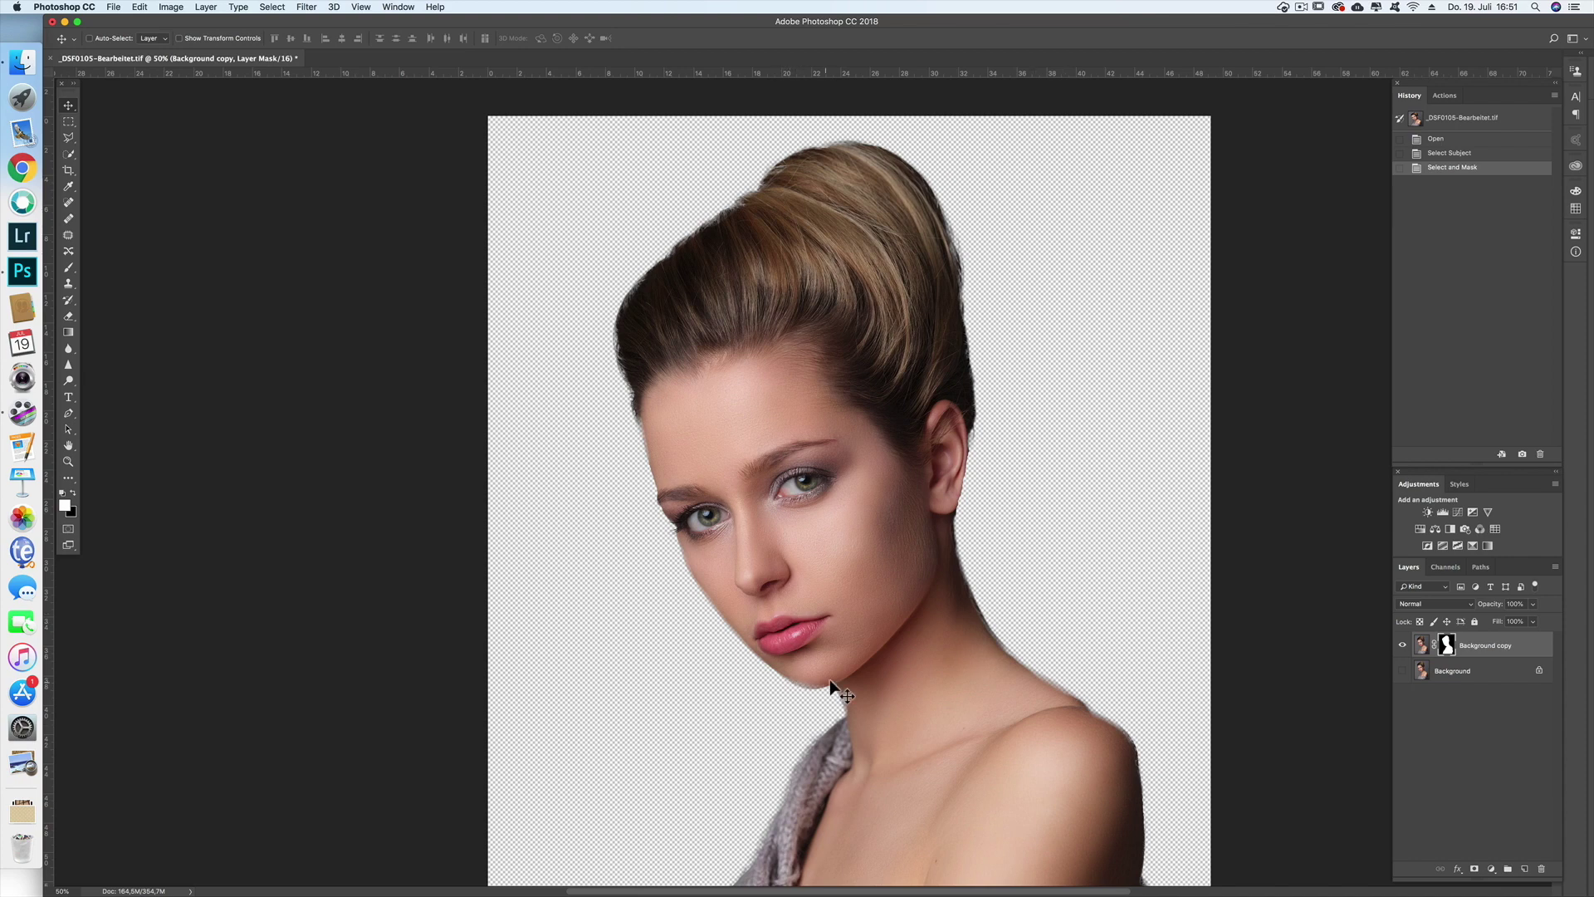
- Paint white with the Brush on the Background copy layer's mask along the chin edge
{"action": "left_click", "coordinate": [1447, 647]}
{"action": "left_click", "coordinate": [1405, 672]}
{"action": "left_click", "coordinate": [1405, 672]}
{"action": "left_click", "coordinate": [1447, 650]}
{"action": "left_click", "coordinate": [69, 268]}
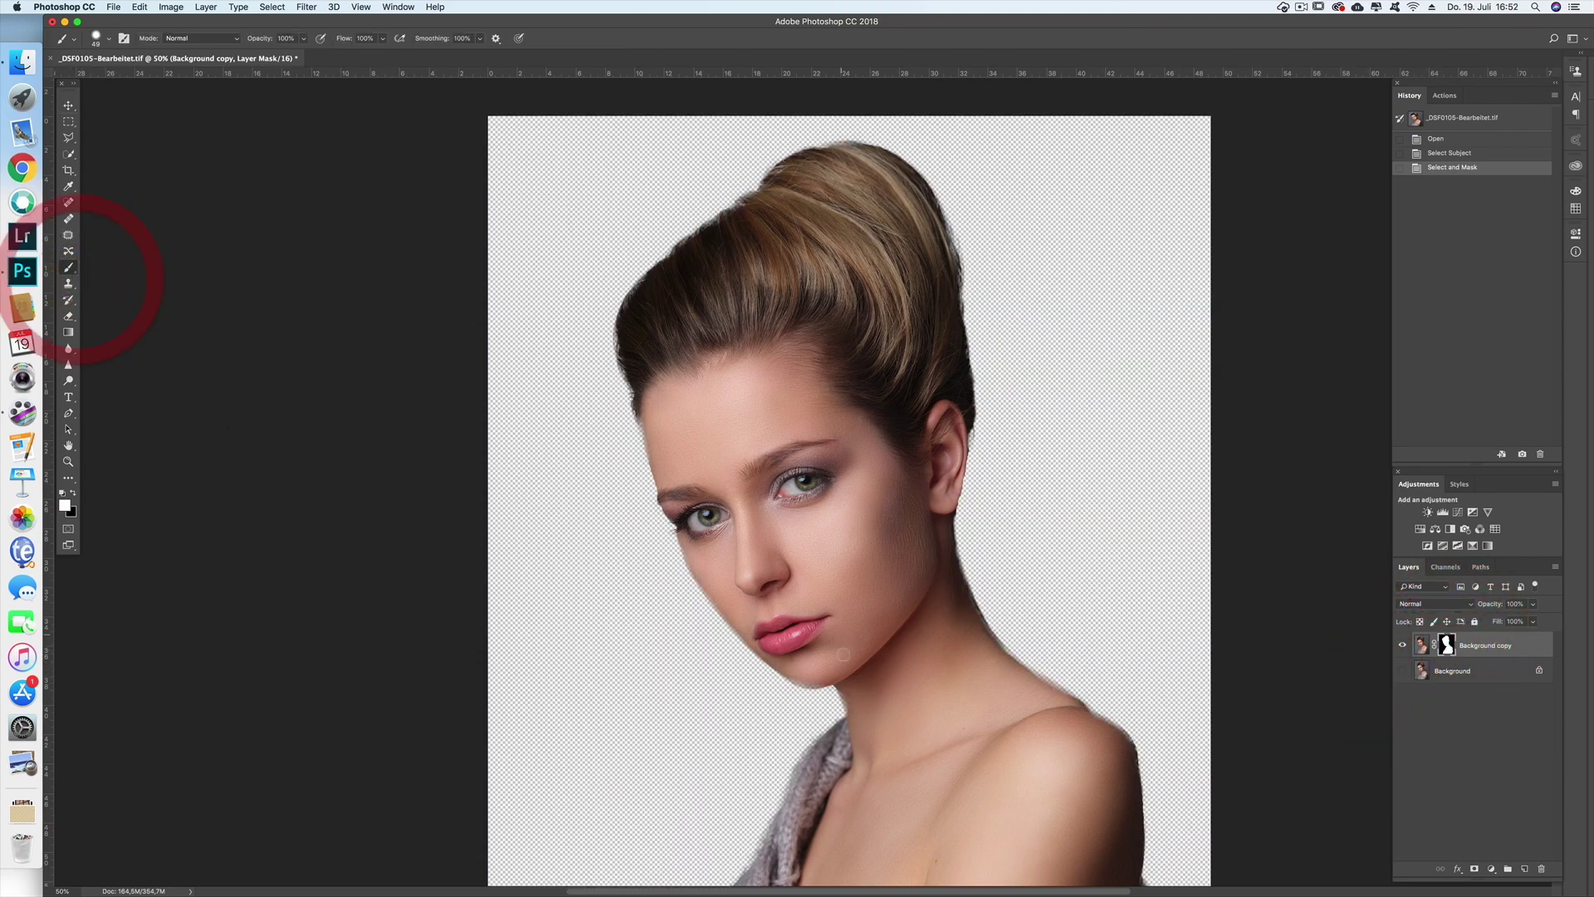
{"action": "left_click", "coordinate": [845, 700]}
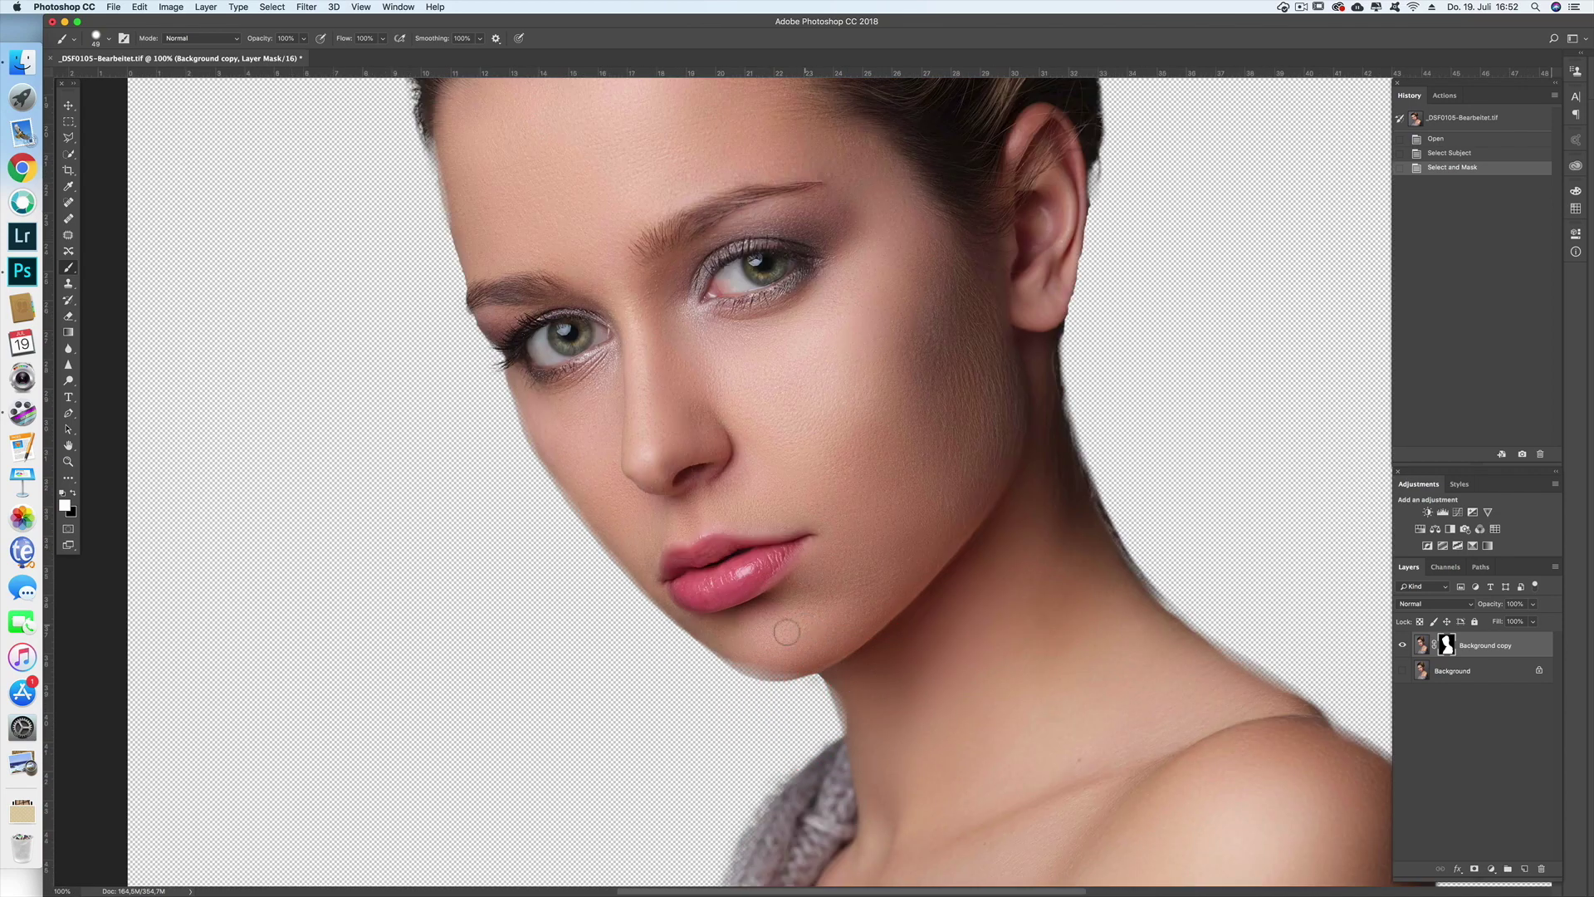
{"action": "left_click", "coordinate": [764, 671]}
{"action": "mouse_move", "coordinate": [764, 671]}
{"action": "left_mouse_down"}
{"action": "mouse_move", "coordinate": [810, 664]}
{"action": "mouse_move", "coordinate": [742, 663]}
{"action": "left_mouse_up"}
{"action": "left_click", "coordinate": [735, 656]}
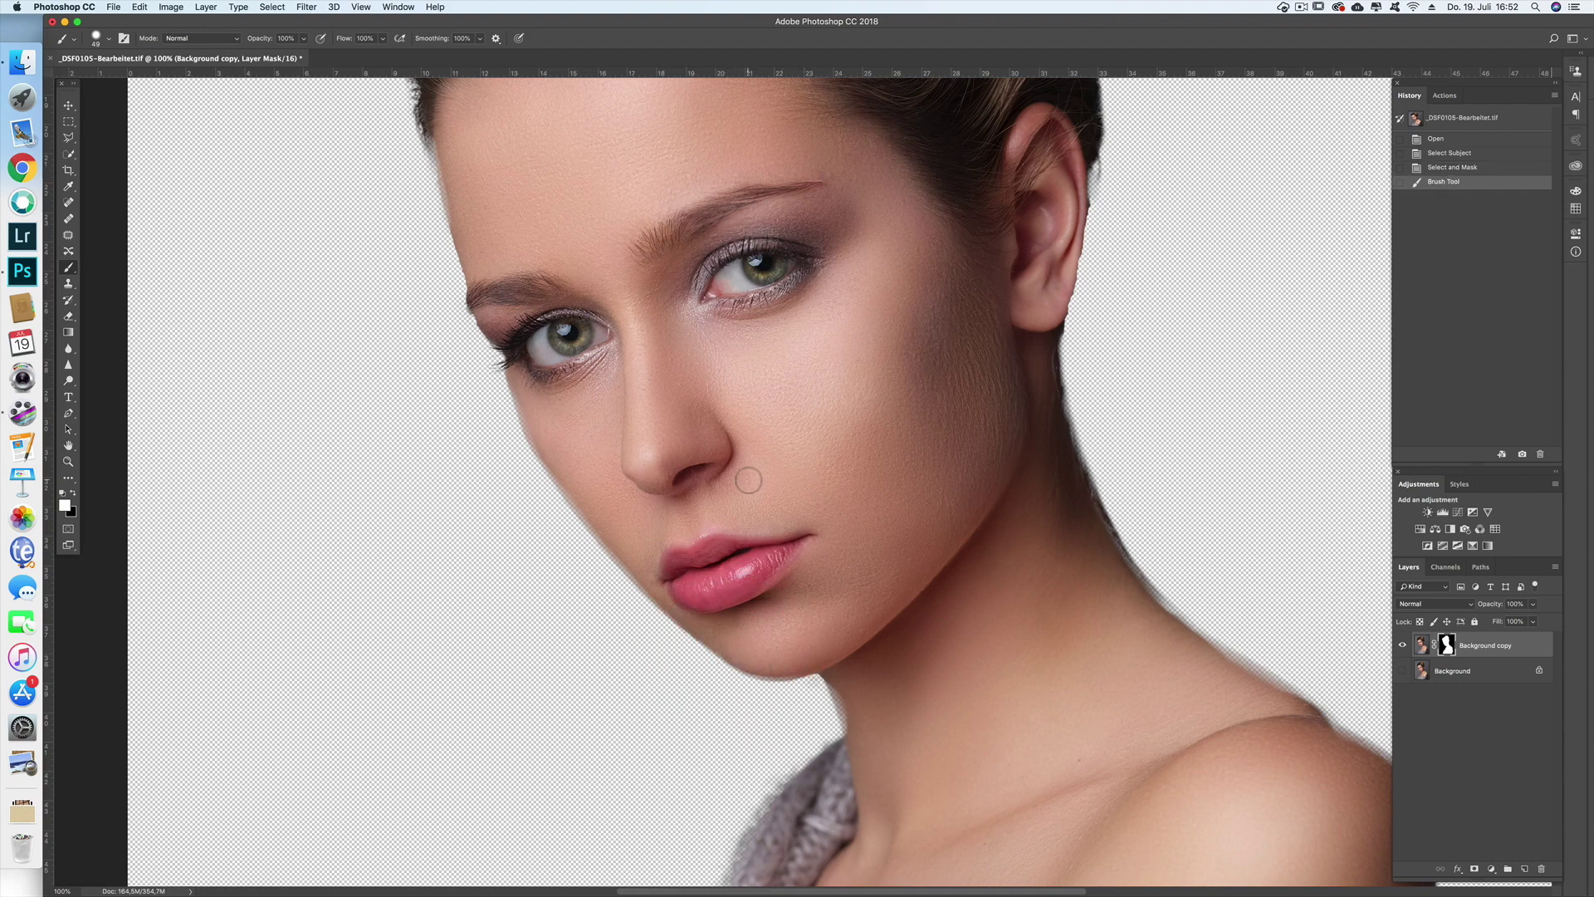
- Paint white on the same mask along the cheek, below the ear and down the neck edge
{"action": "left_click", "coordinate": [541, 428]}
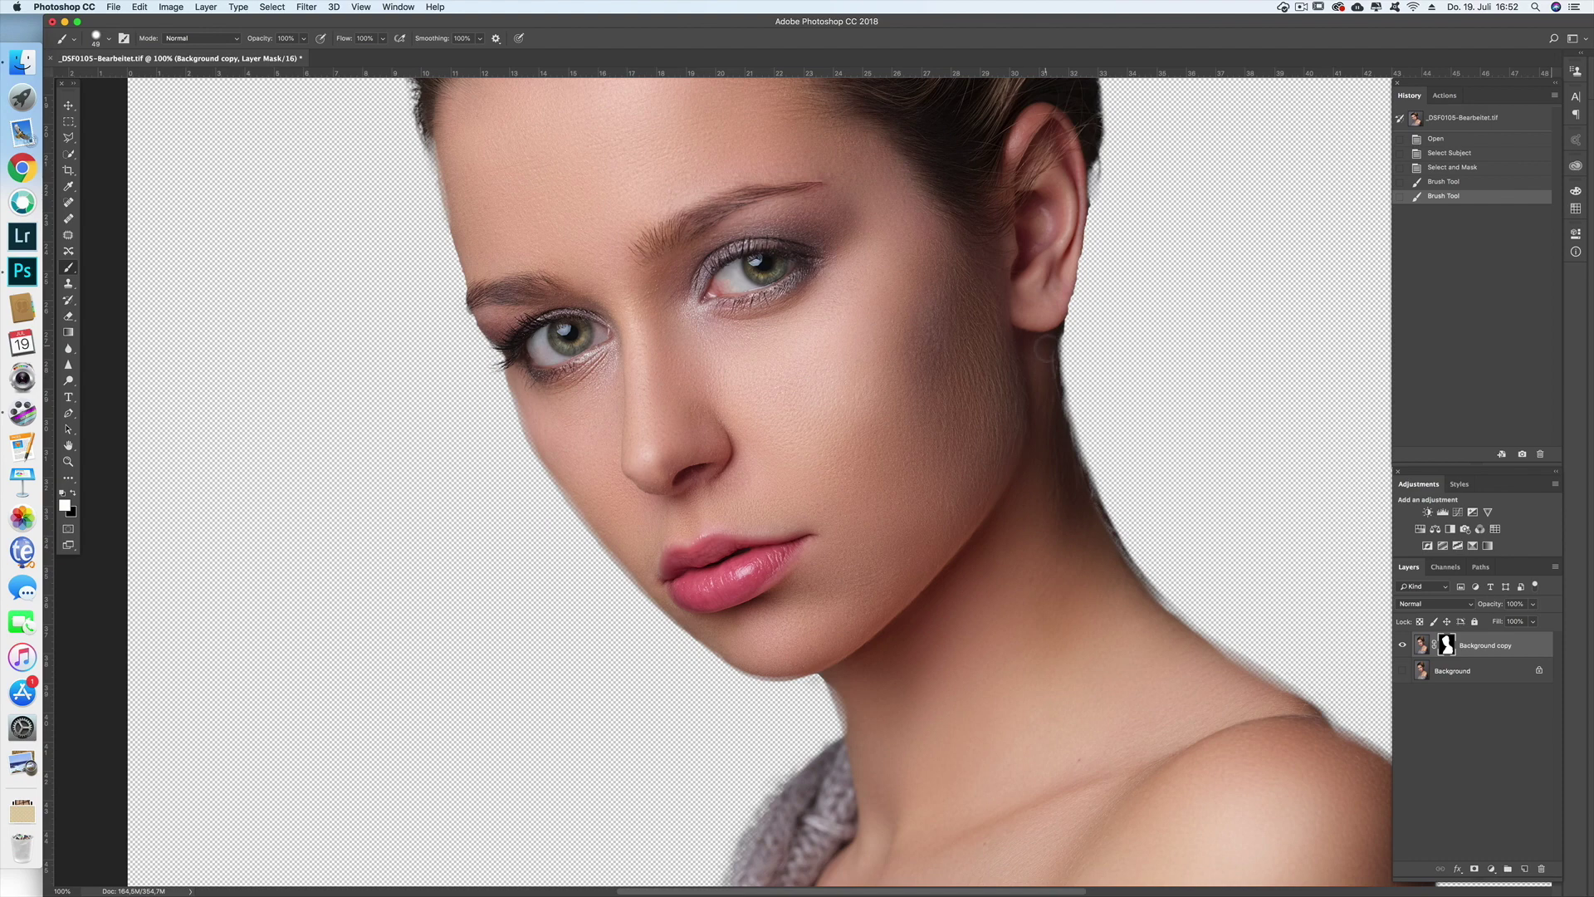
{"action": "left_click", "coordinate": [1049, 385]}
{"action": "left_click", "coordinate": [1050, 398]}
{"action": "left_click", "coordinate": [1078, 518]}
{"action": "left_click", "coordinate": [1108, 591]}
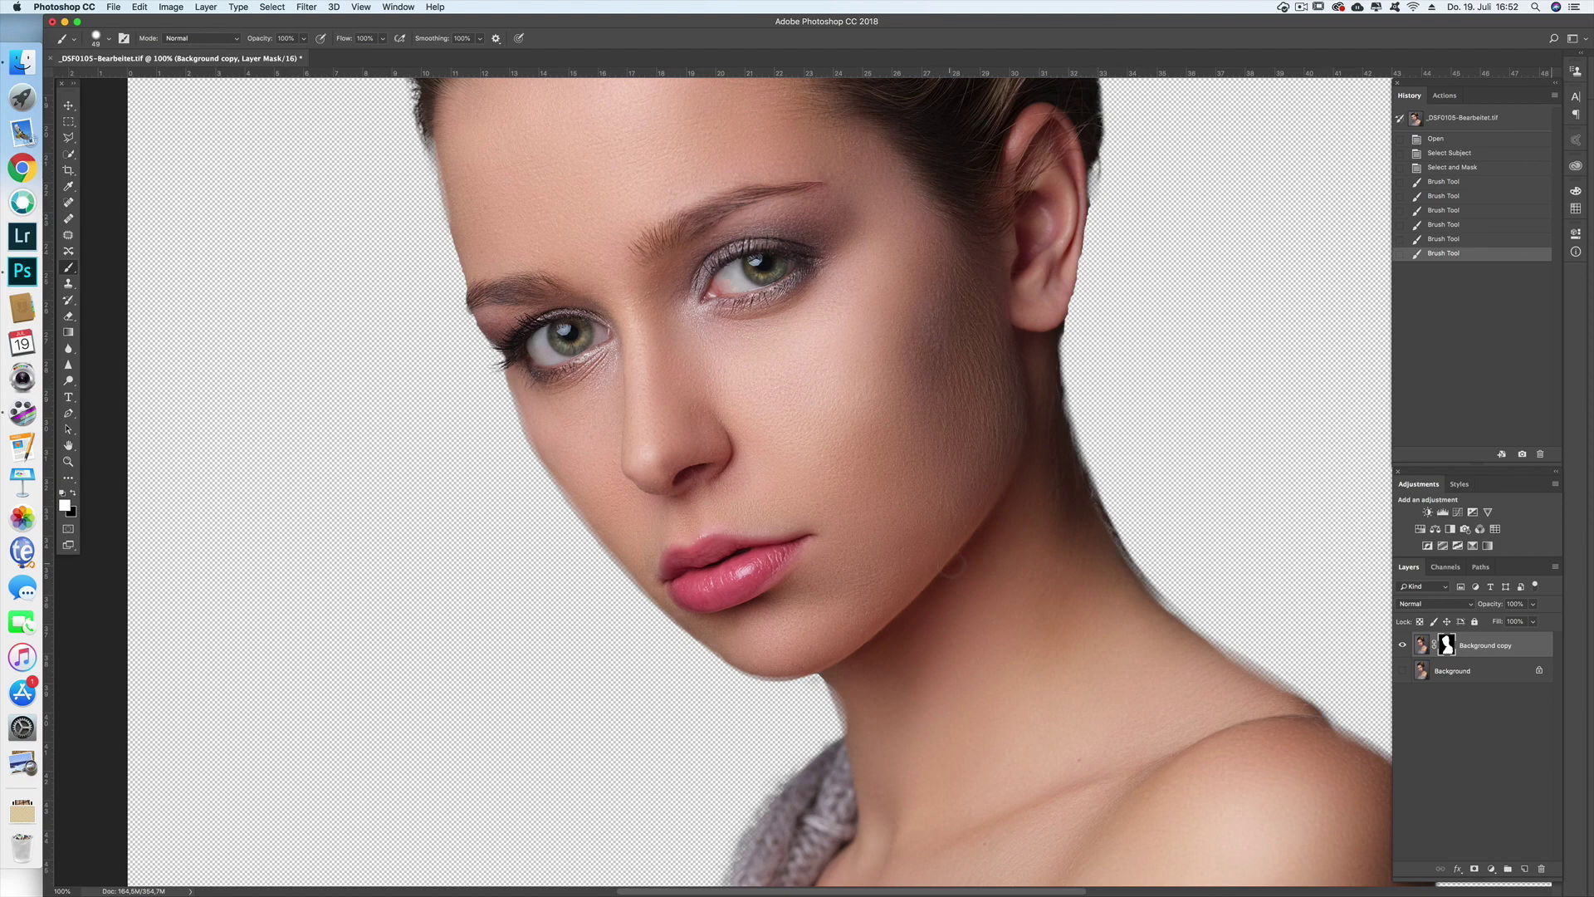
{"action": "key", "text": "super+minus"}
{"action": "key", "text": "super+minus"}
{"action": "key", "text": "super+minus"}
{"action": "left_click", "coordinate": [950, 614]}
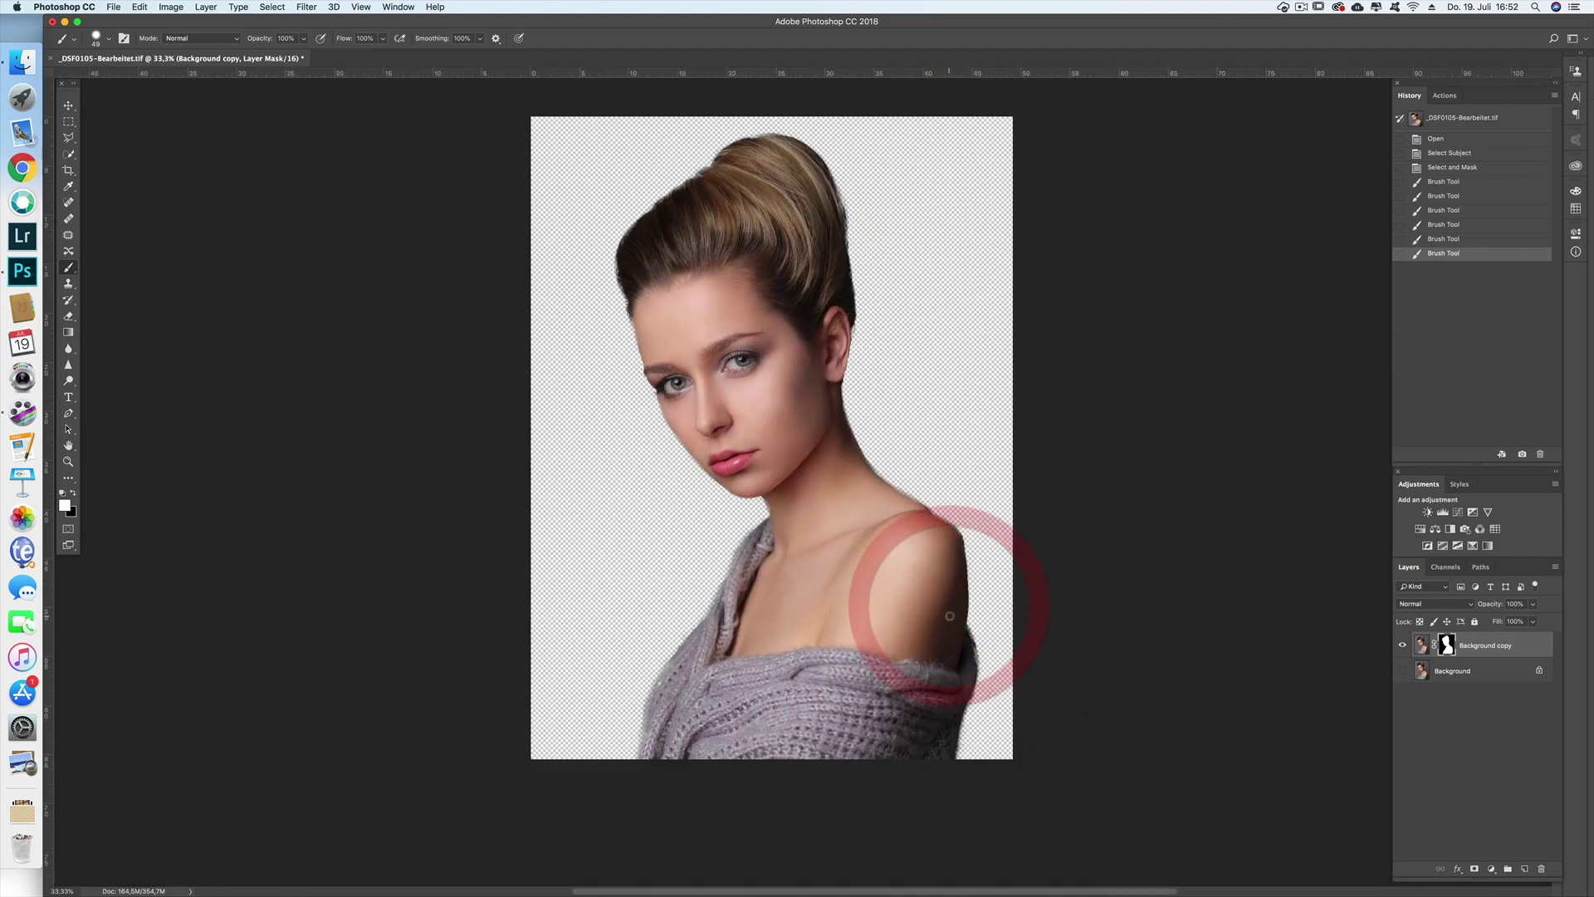
- Make the Background layer visible and select it, and switch to Finder's Fine Art Textures Collection III folder
{"action": "left_click", "coordinate": [1403, 671]}
{"action": "left_click", "coordinate": [1487, 676]}
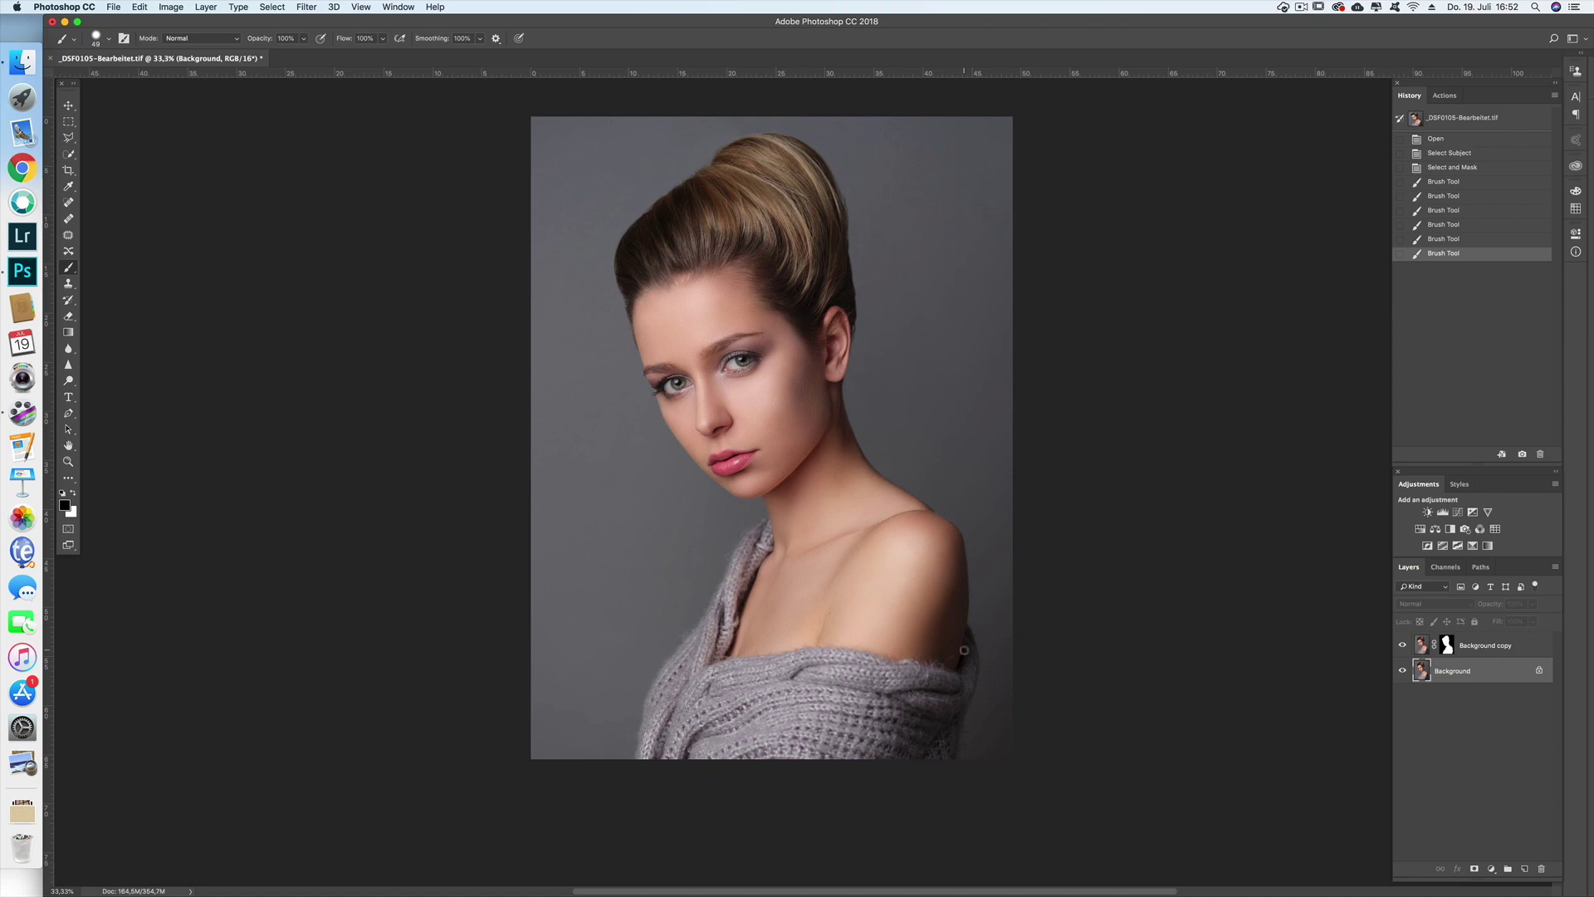
{"action": "left_click", "coordinate": [22, 63]}
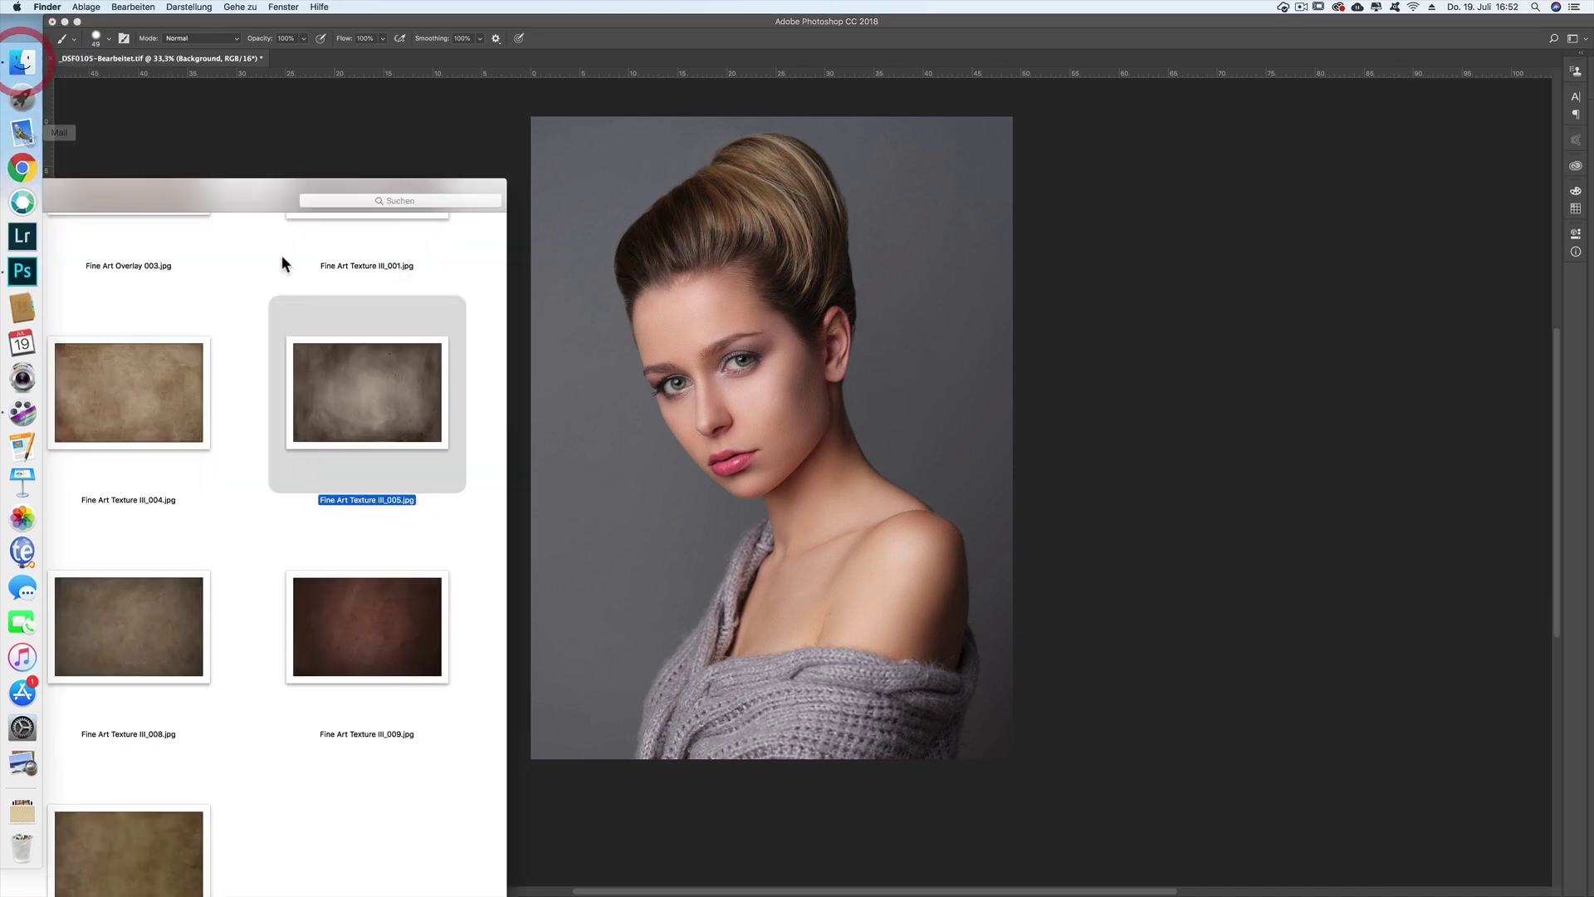
{"action": "left_click_drag", "start_coordinate": [200, 196], "coordinate": [902, 32]}
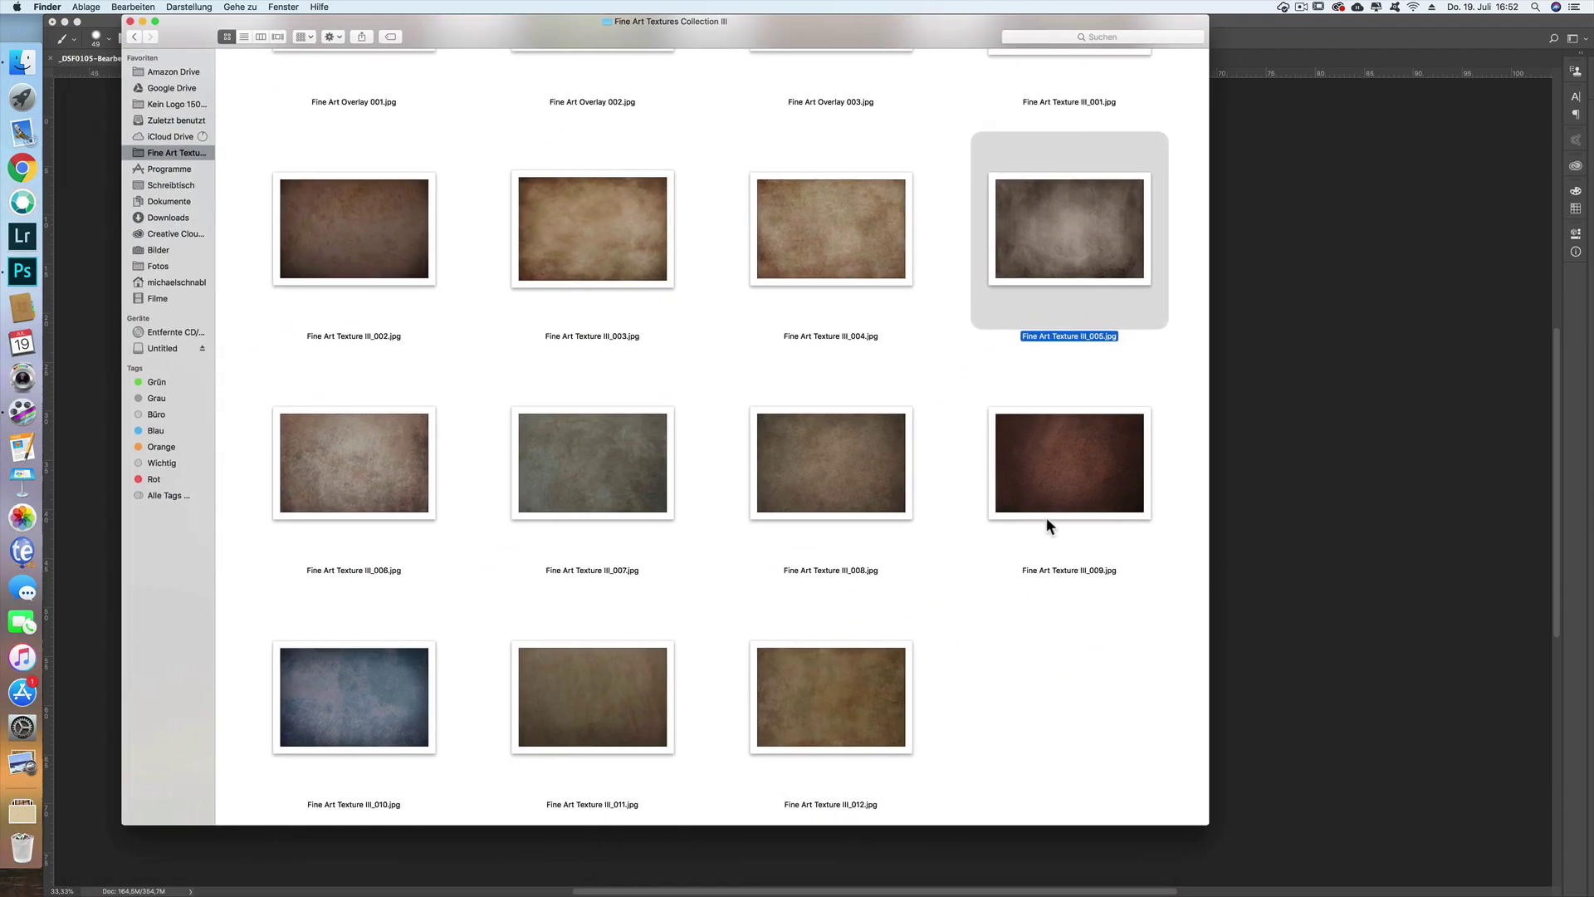
- Browse the textures and place Fine Art Texture III_005.jpg from Finder into the portrait document in Photoshop
{"action": "scroll", "coordinate": [892, 526], "scroll_direction": "up", "scroll_amount": 3}
{"action": "scroll", "coordinate": [892, 526], "scroll_direction": "down", "scroll_amount": 3}
{"action": "scroll", "coordinate": [892, 536], "scroll_direction": "up", "scroll_amount": 3}
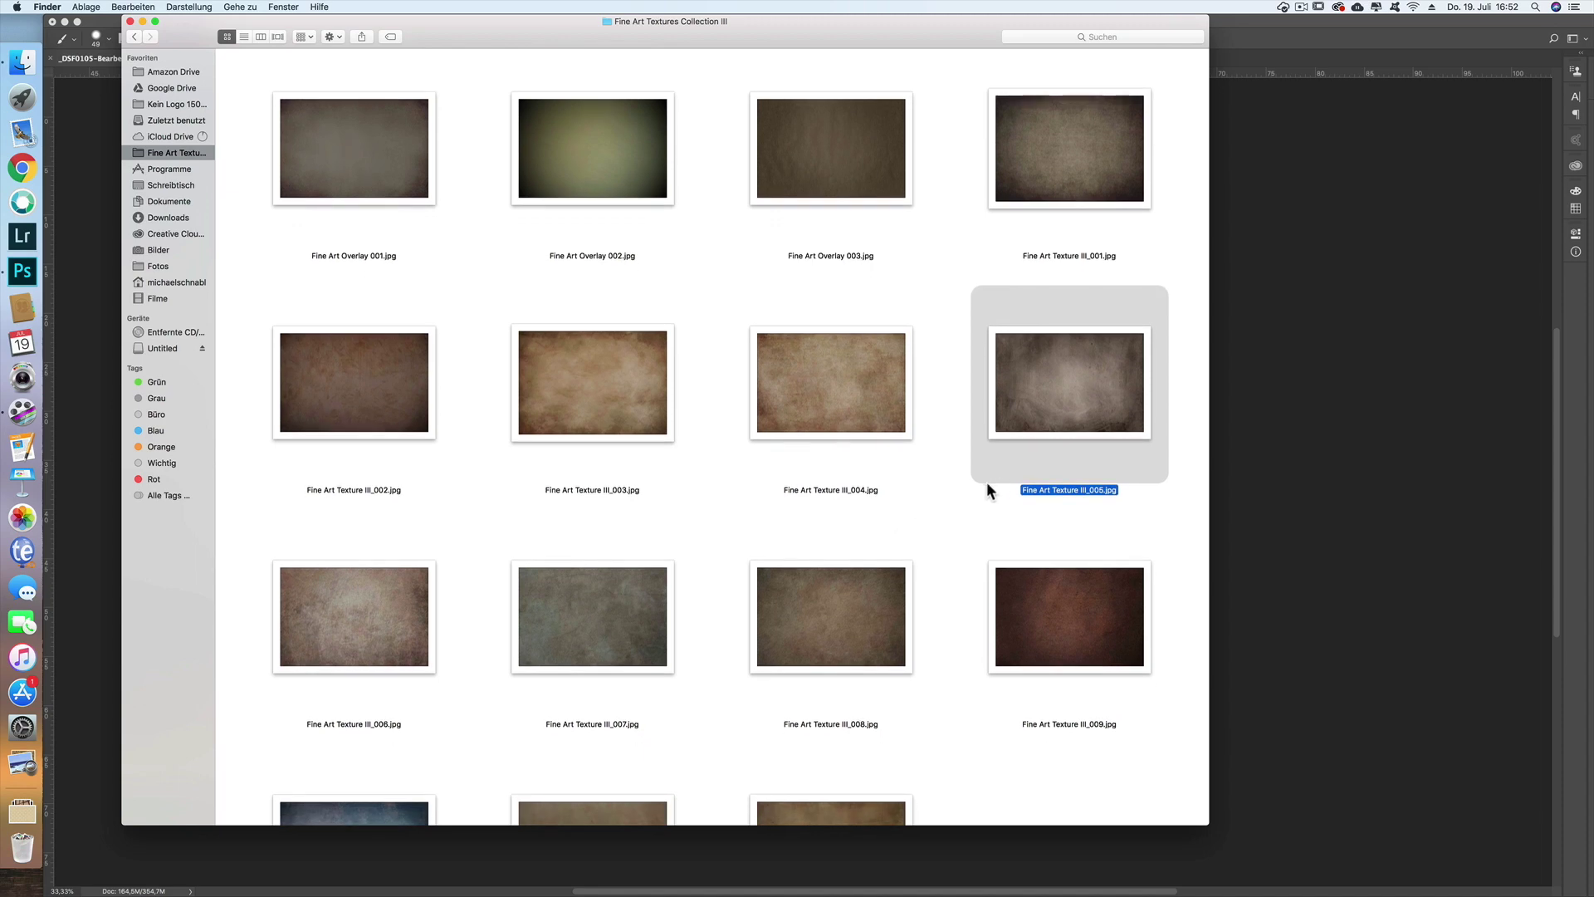
{"action": "scroll", "coordinate": [986, 484], "scroll_direction": "down", "scroll_amount": 3}
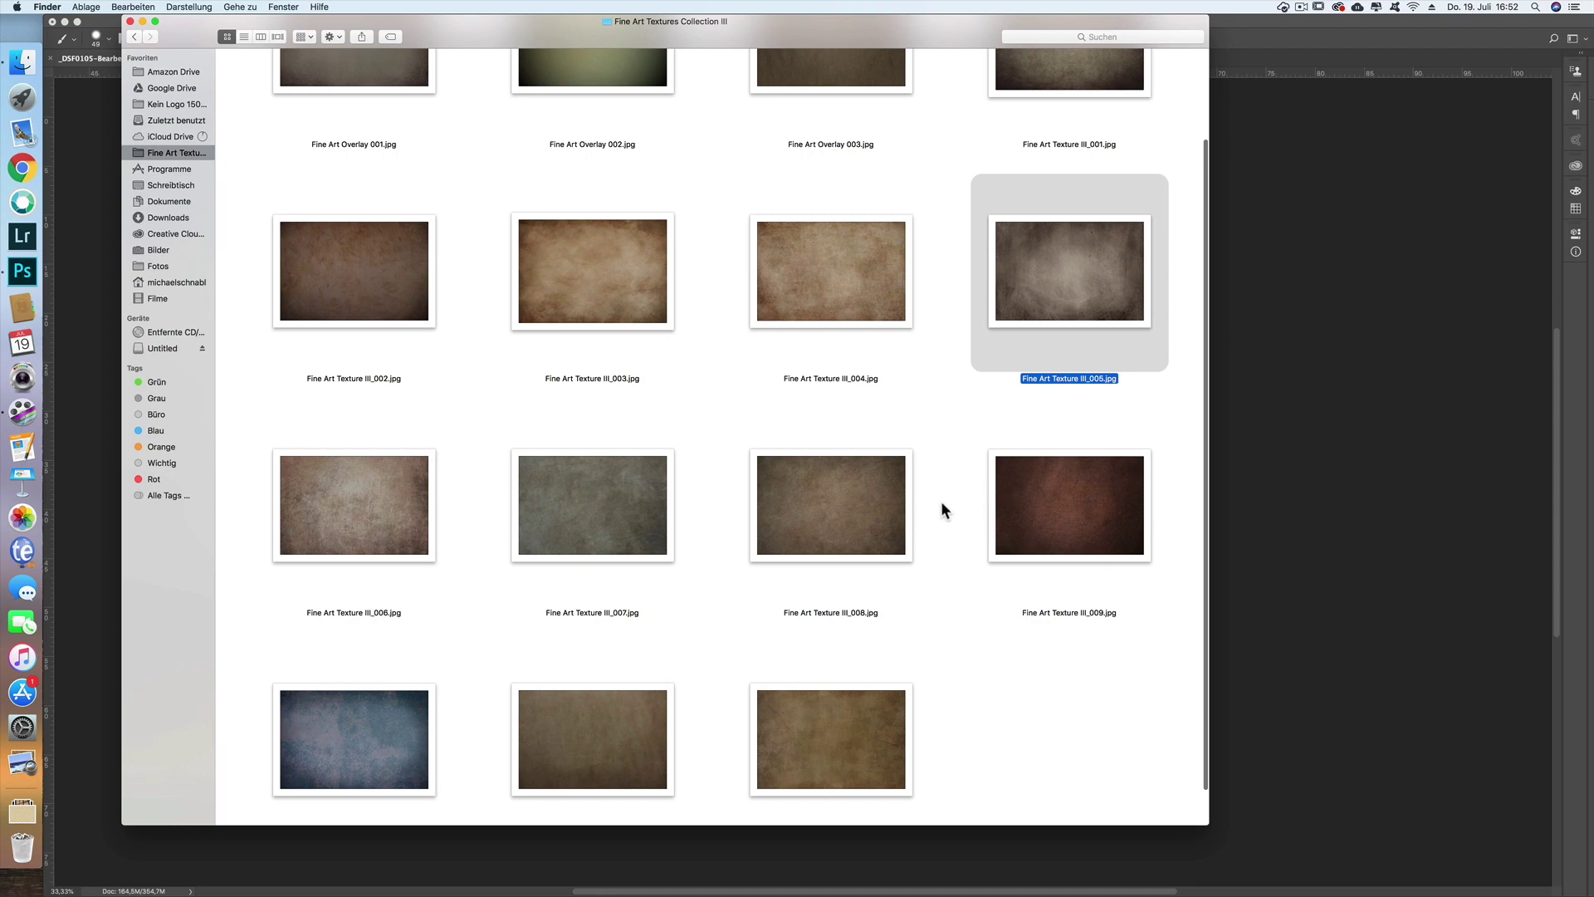
{"action": "scroll", "coordinate": [943, 508], "scroll_direction": "up", "scroll_amount": 1}
{"action": "left_click_drag", "start_coordinate": [901, 31], "coordinate": [268, 198]}
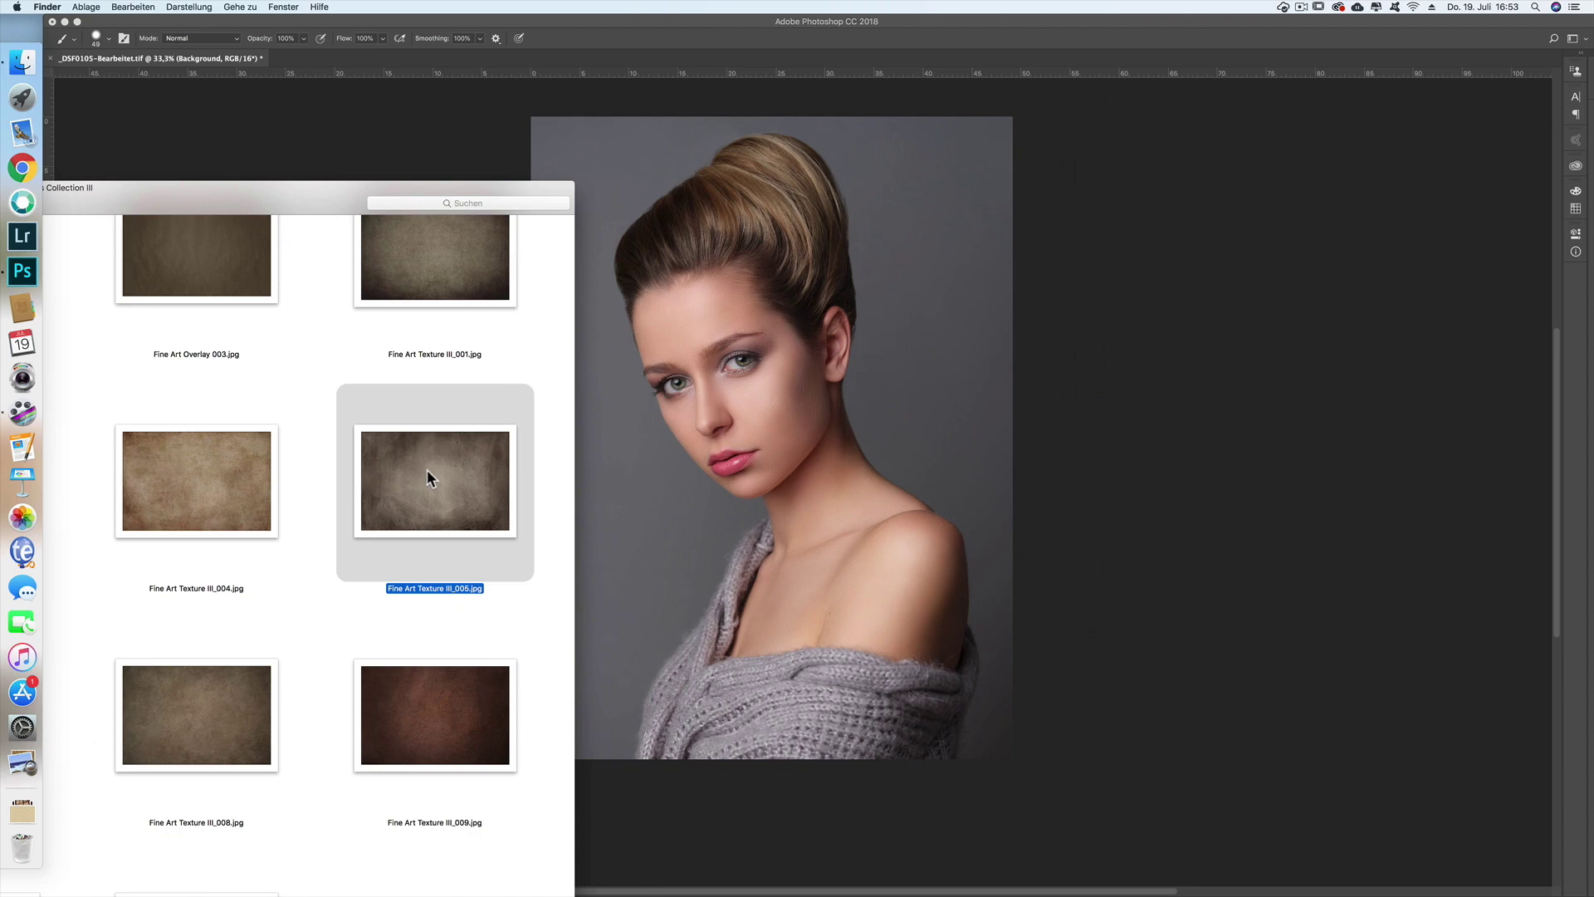
{"action": "left_click_drag", "start_coordinate": [432, 477], "coordinate": [739, 462]}
{"action": "left_click_drag", "start_coordinate": [338, 199], "coordinate": [227, 191]}
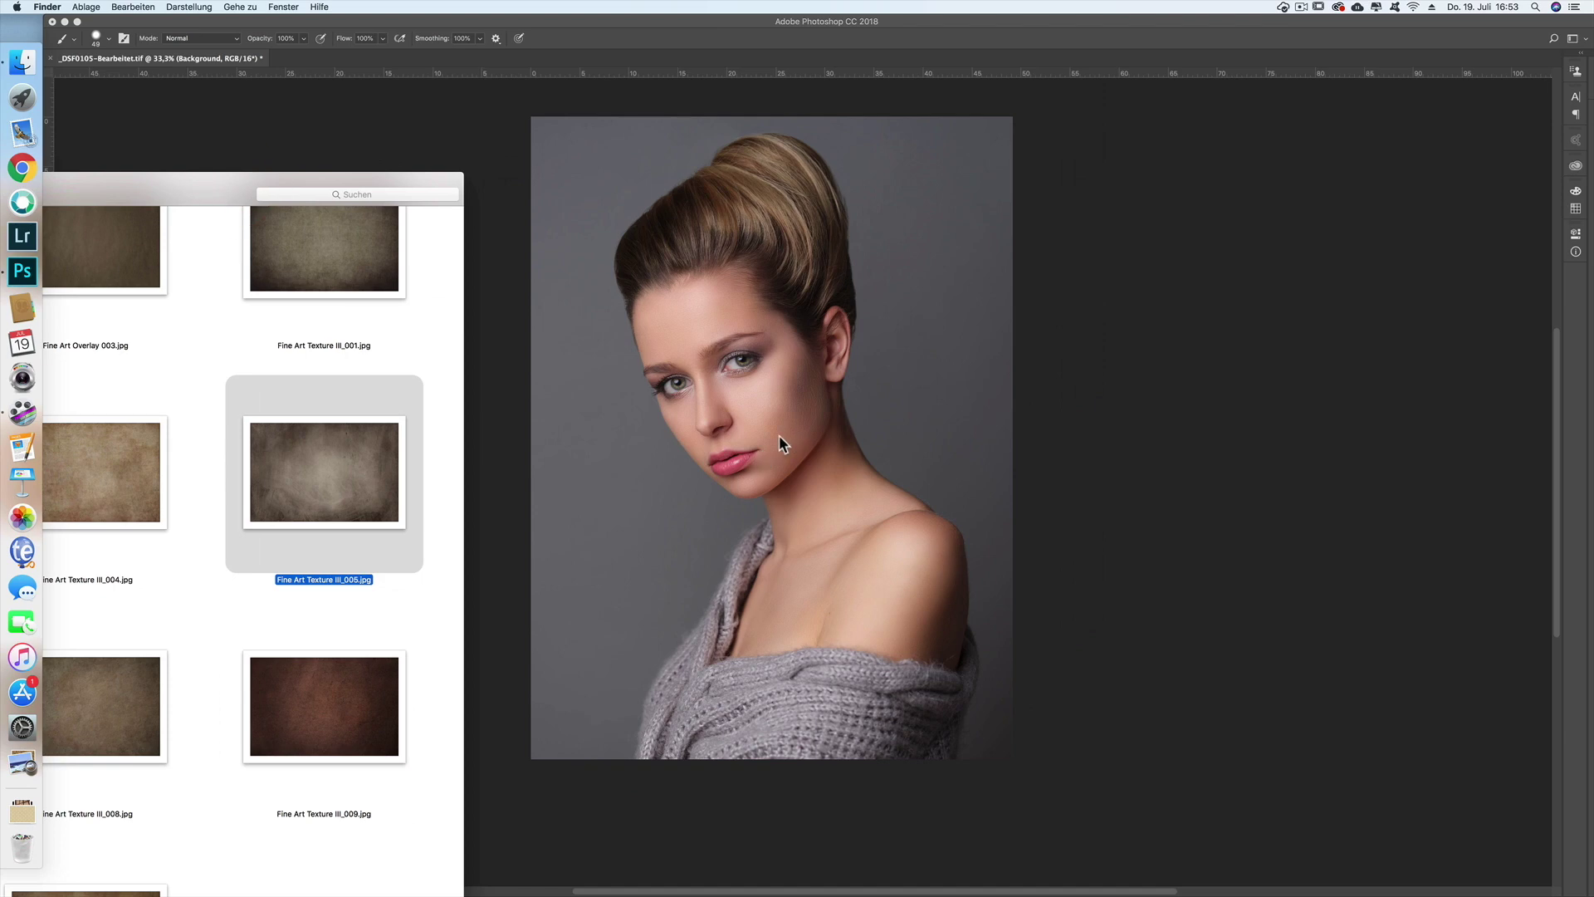
{"action": "left_click_drag", "start_coordinate": [348, 494], "coordinate": [737, 502]}
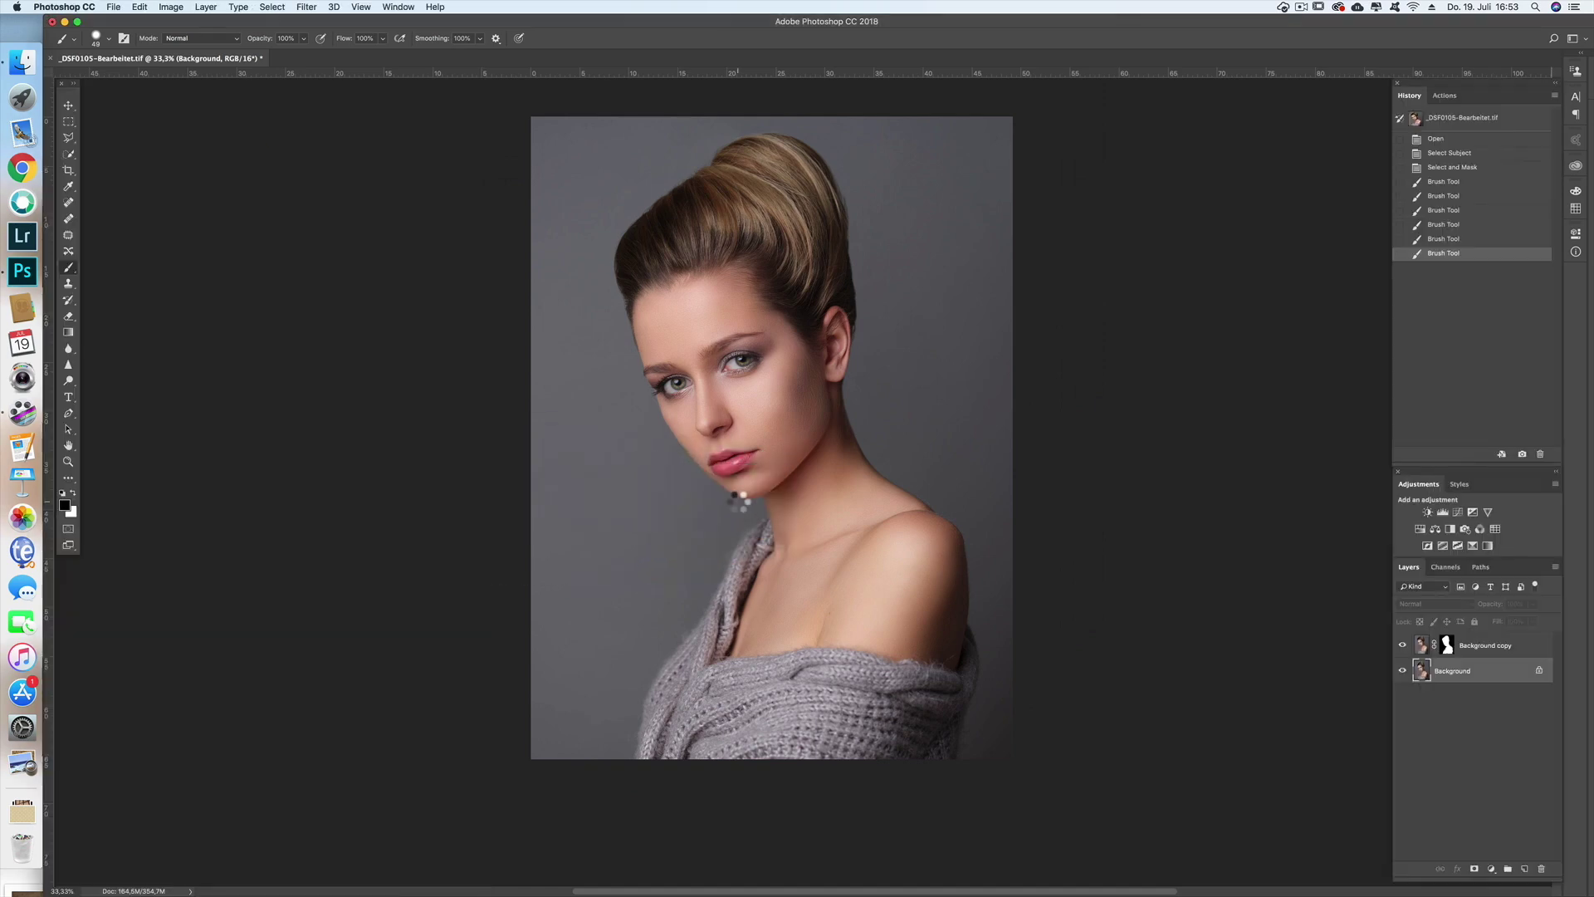
- Rotate the placed texture about 90° to portrait orientation and scale it to cover the whole canvas
{"action": "left_click_drag", "start_coordinate": [1016, 268], "coordinate": [839, 536]}
{"action": "left_click_drag", "start_coordinate": [609, 193], "coordinate": [522, 106]}
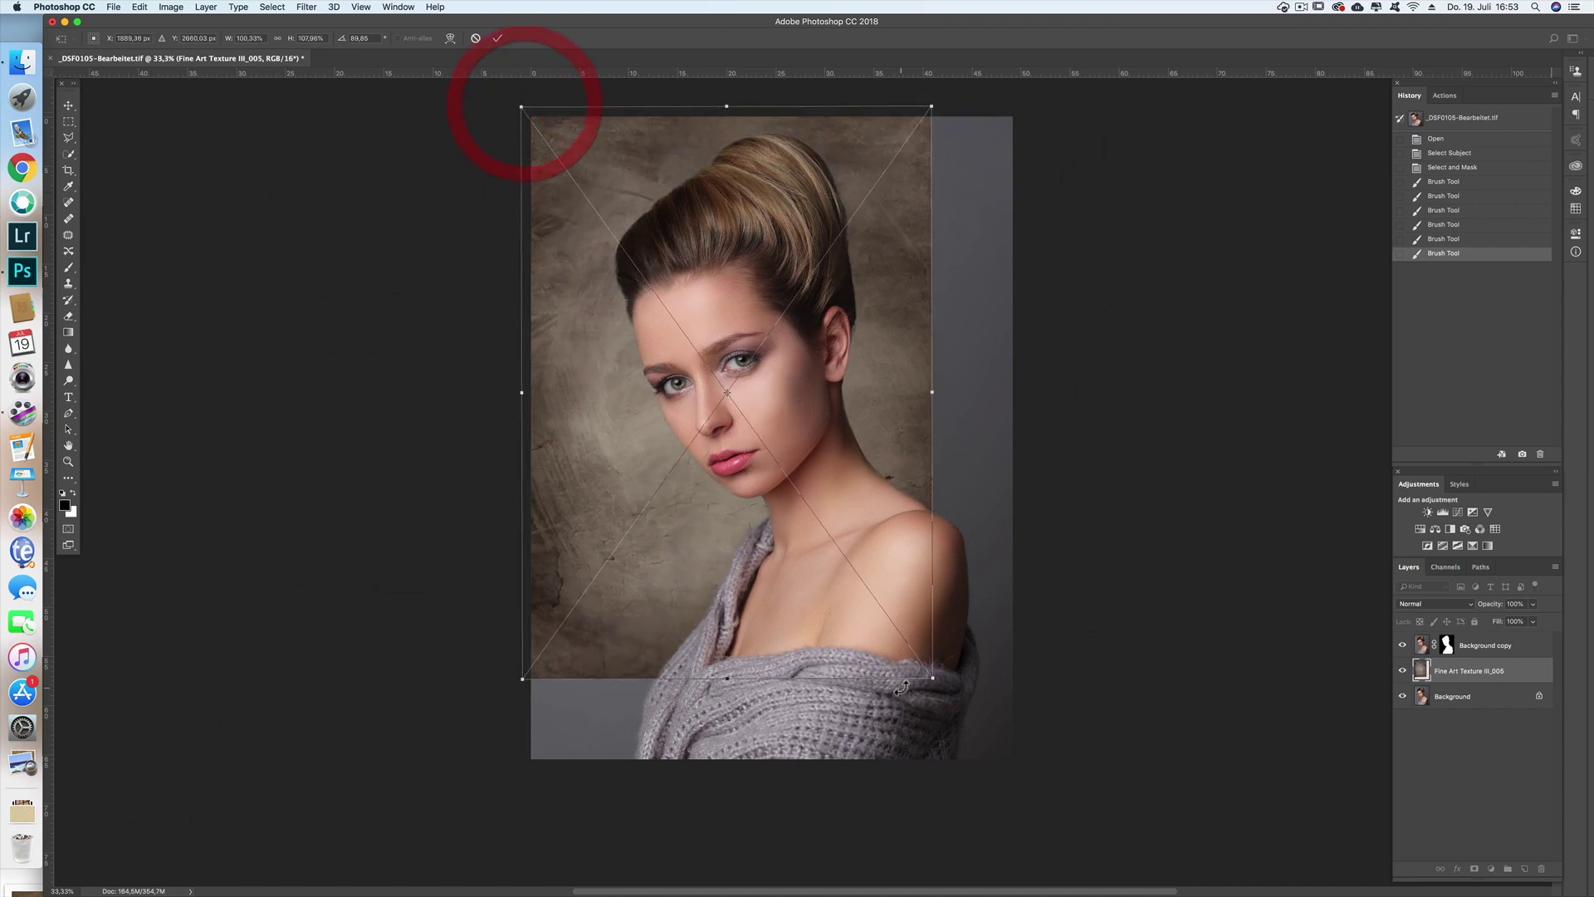
{"action": "left_click_drag", "start_coordinate": [933, 678], "coordinate": [1023, 764]}
{"action": "key", "text": "Return"}
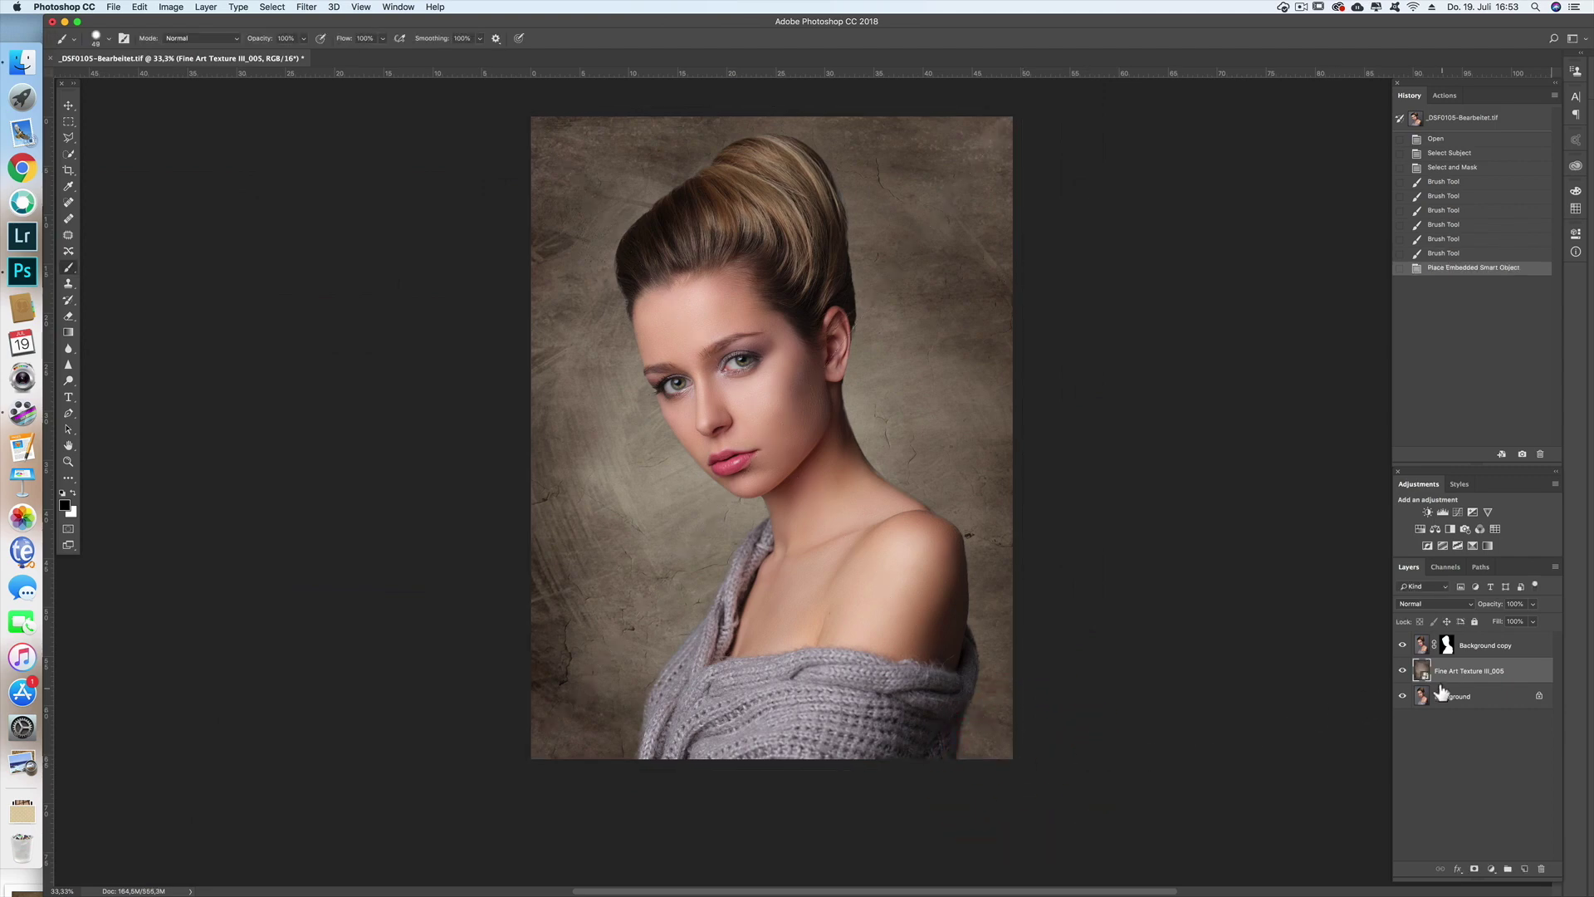
- Rasterize the Fine Art Texture III_005 layer
{"action": "right_click", "coordinate": [1466, 676]}
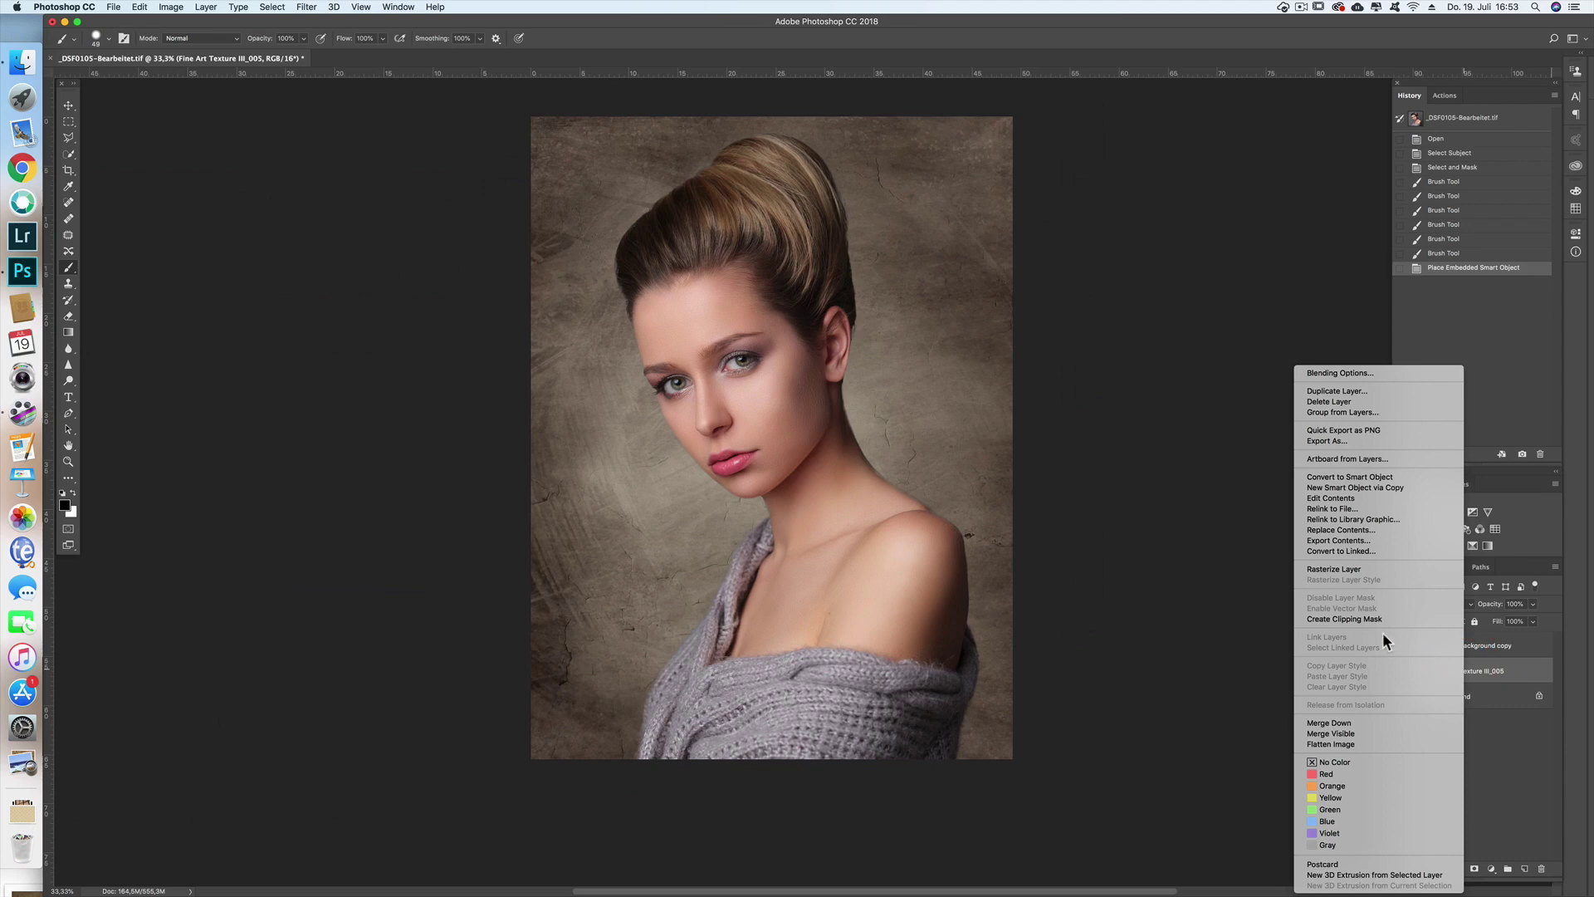
{"action": "right_click", "coordinate": [1510, 672]}
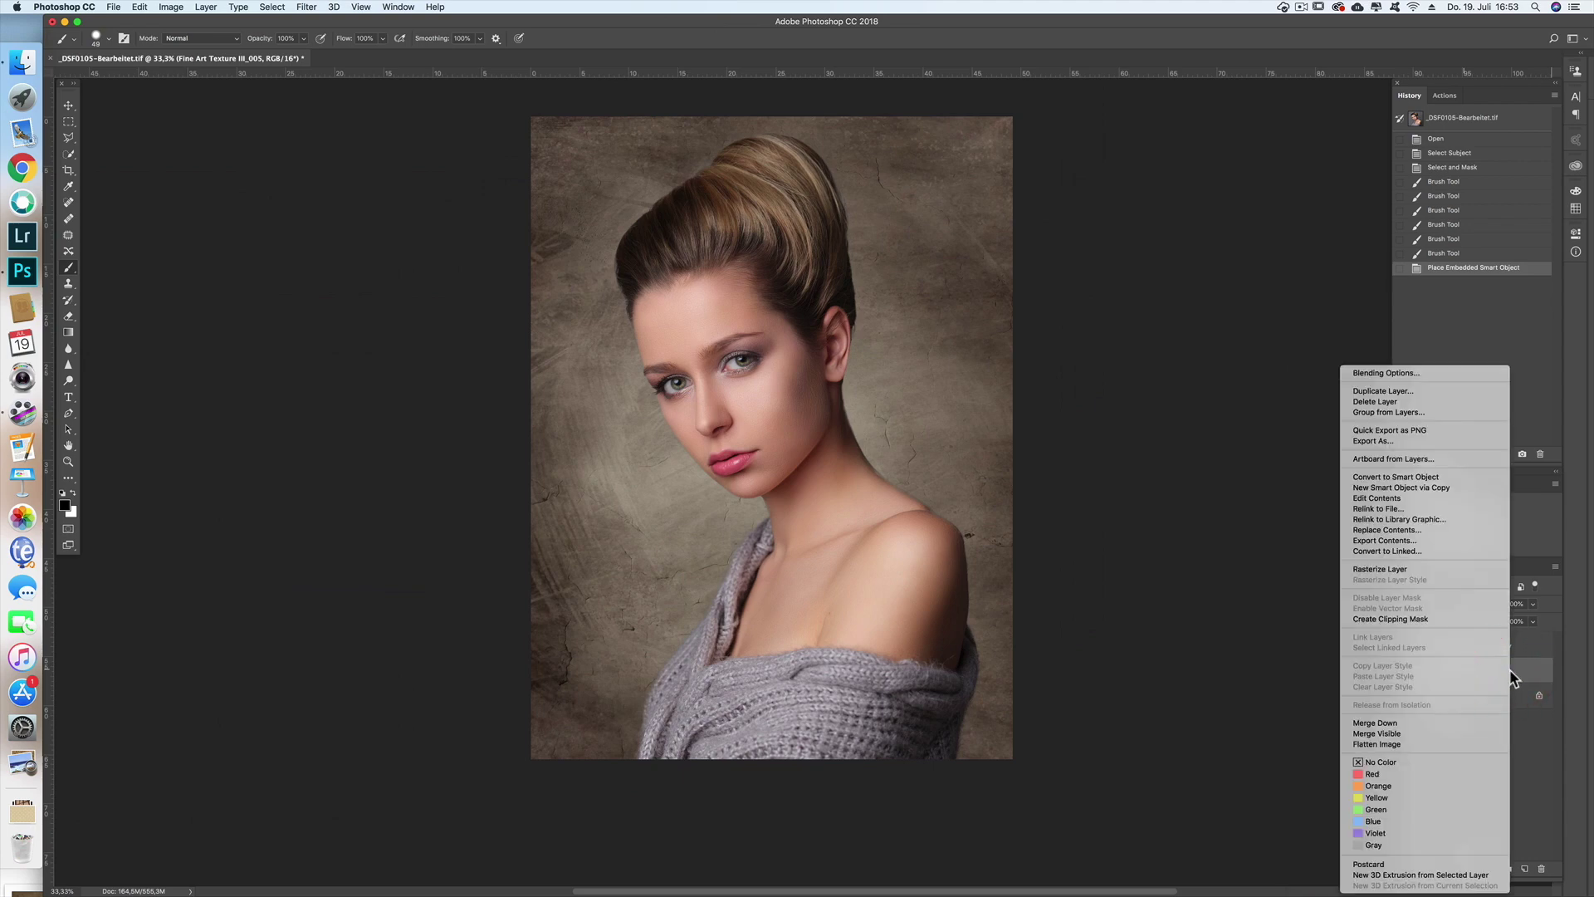
{"action": "left_click", "coordinate": [1380, 571]}
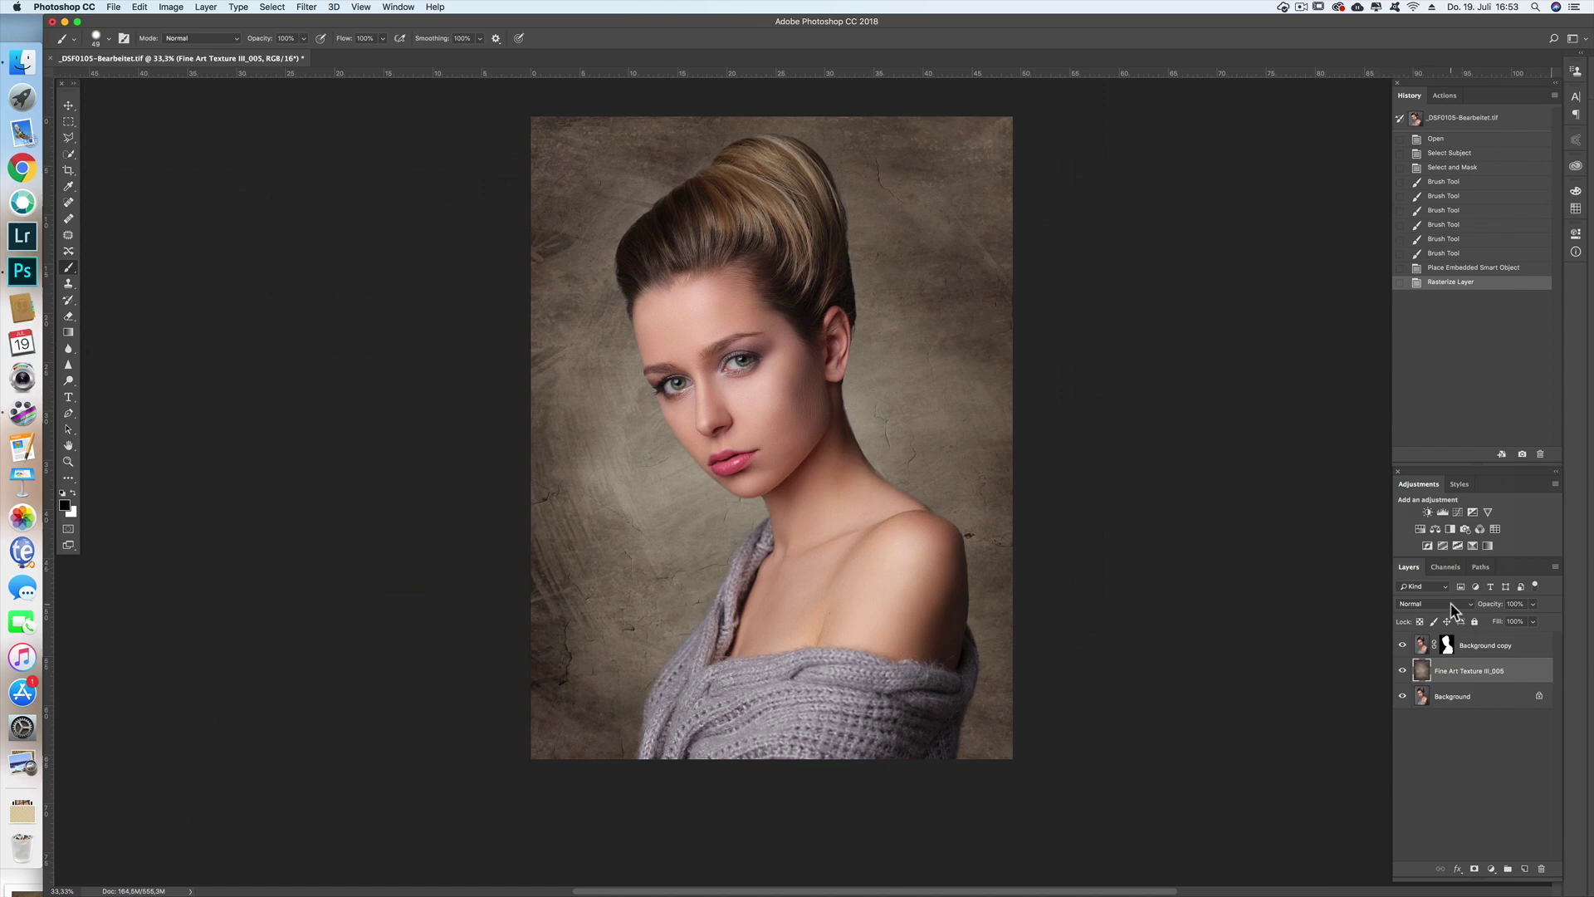
- Set the blend mode of the Fine Art Texture III_005 layer to Soft Light
{"action": "left_click", "coordinate": [1451, 603]}
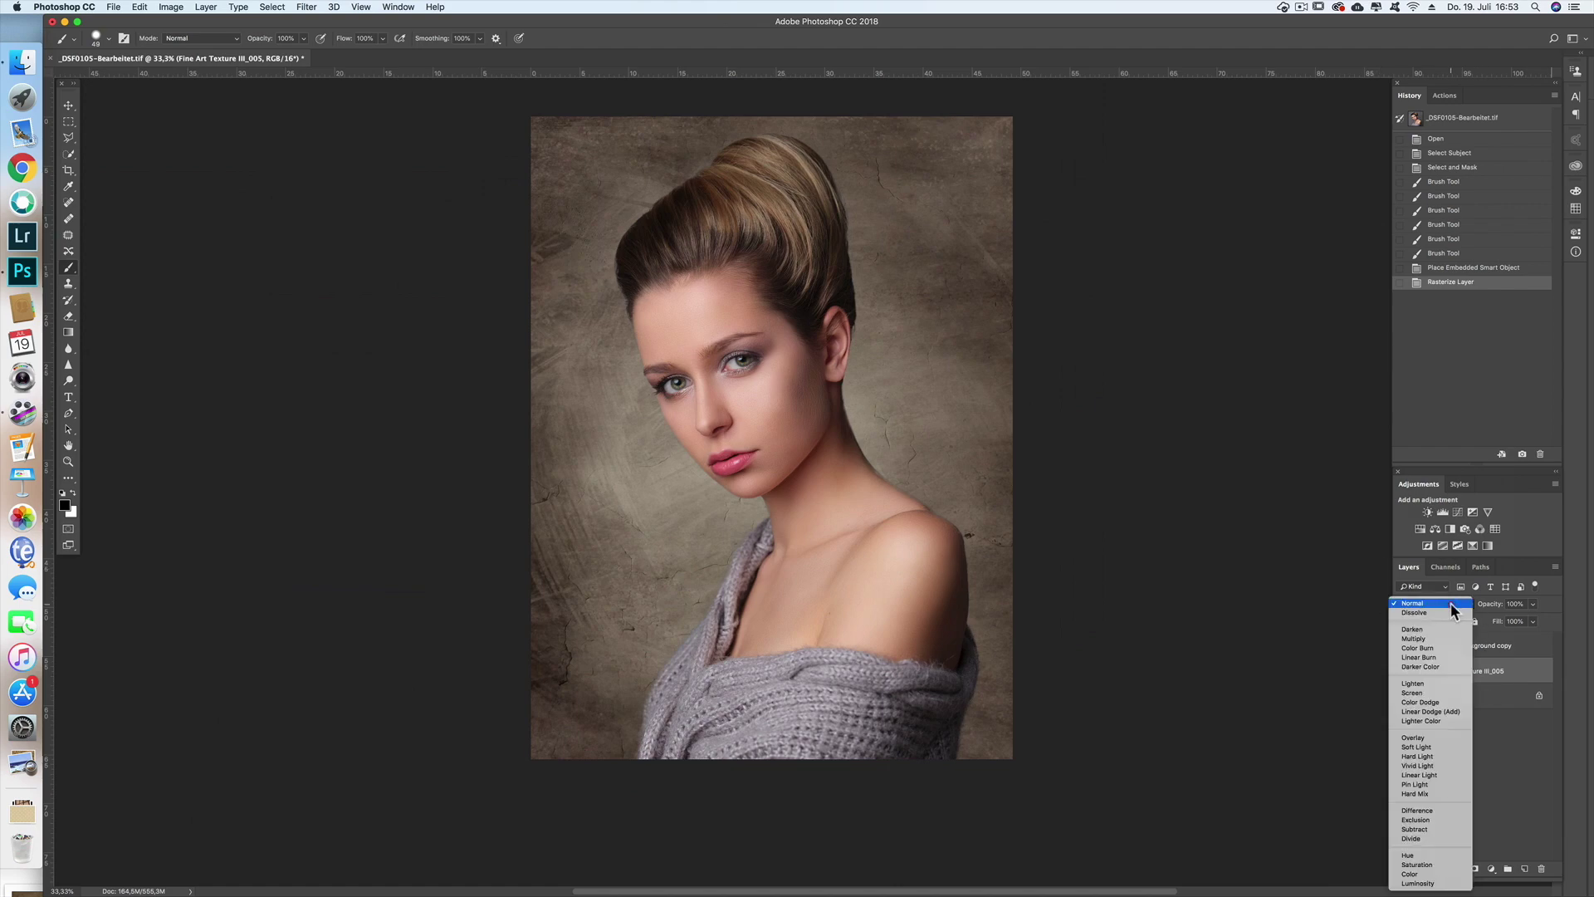
{"action": "left_click", "coordinate": [1430, 749]}
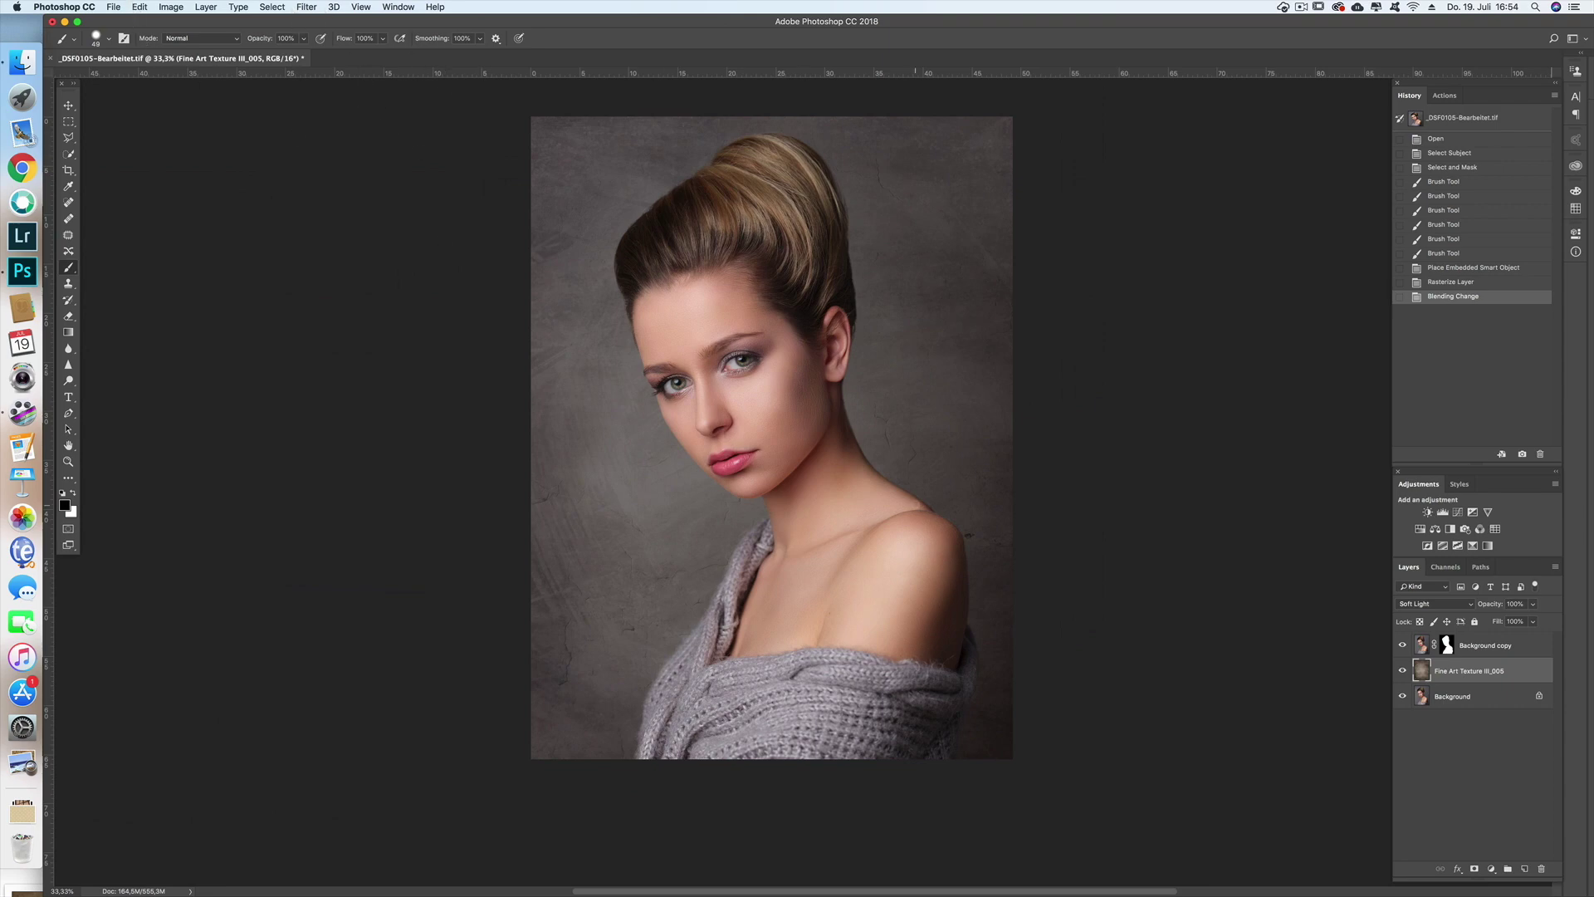
- Inspect the background texture up close and soften the Fine Art Texture III_005 layer with a Gaussian Blur of 7.4 pixels
{"action": "left_click", "coordinate": [307, 7]}
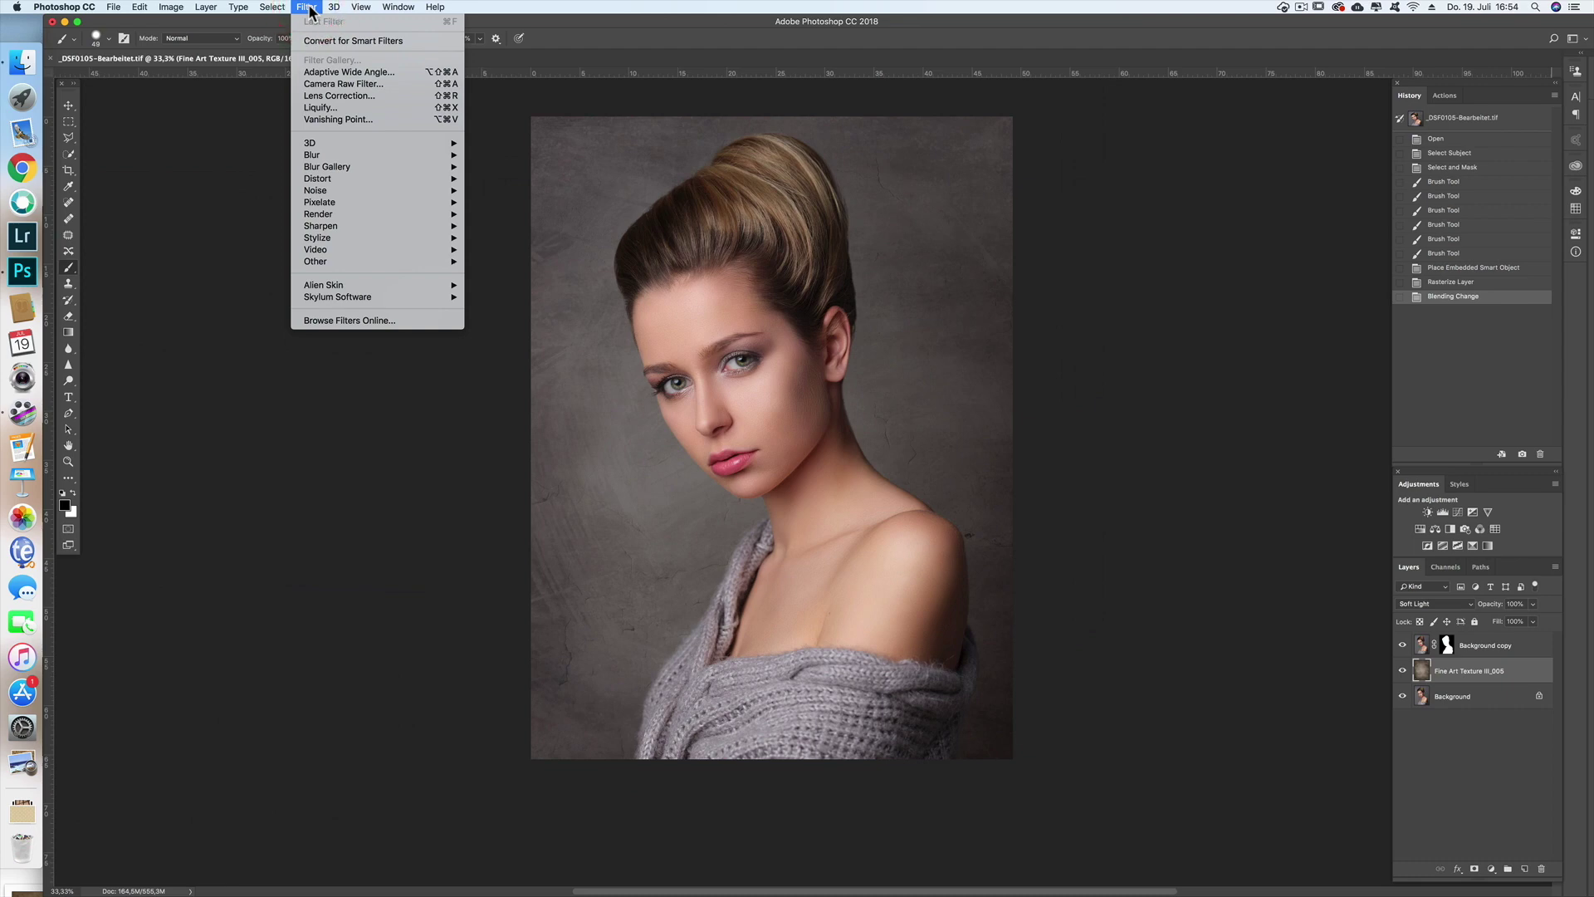
{"action": "left_click", "coordinate": [747, 624]}
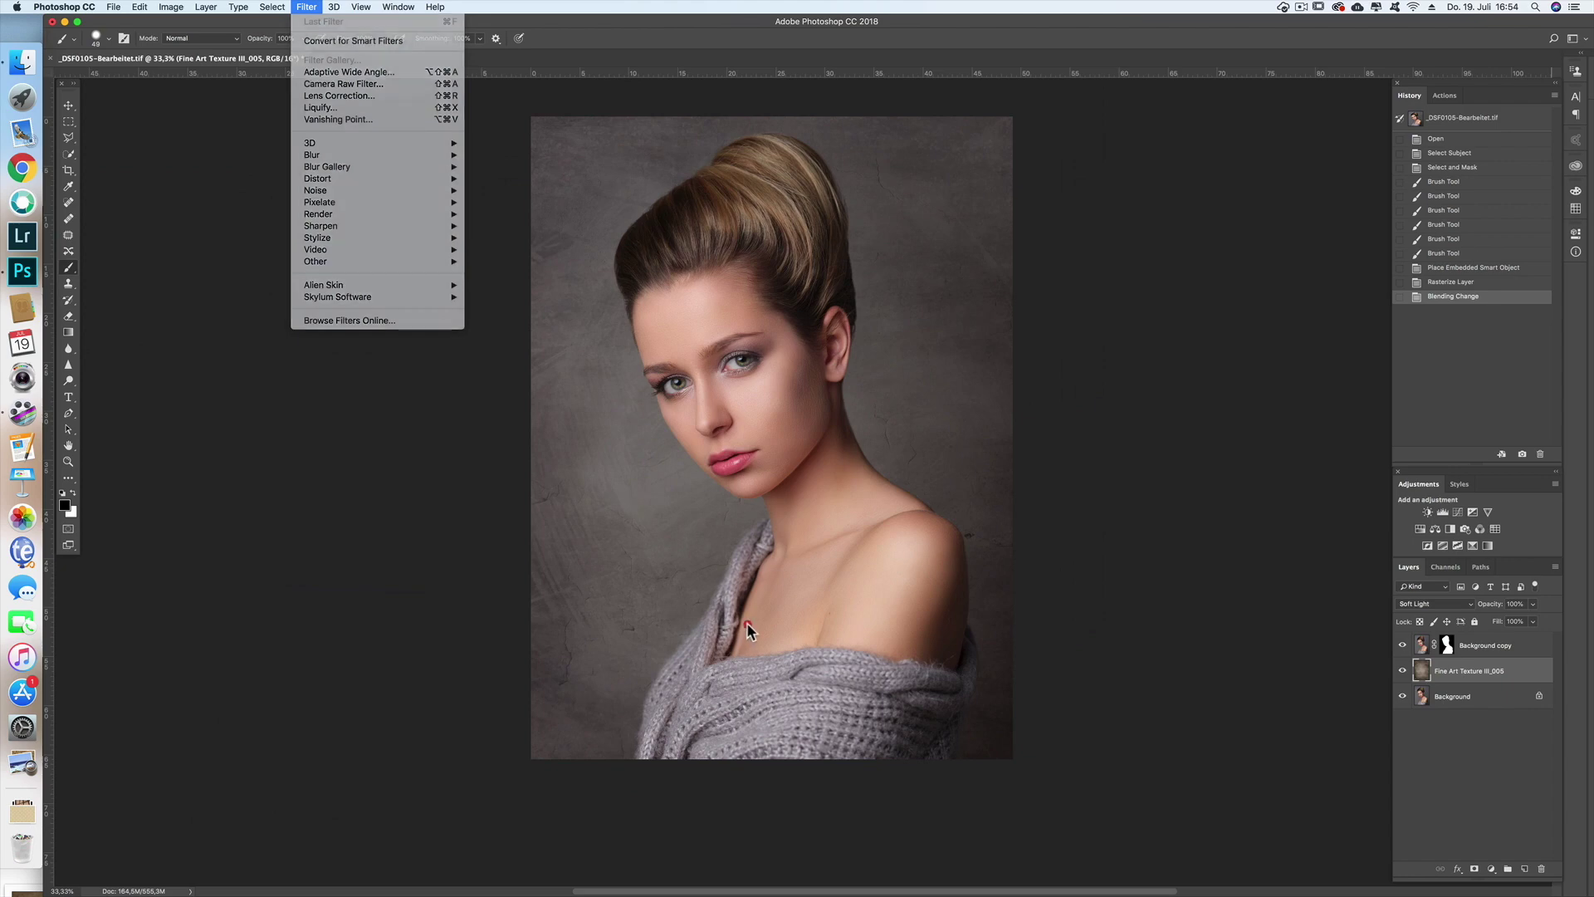
{"action": "left_click", "coordinate": [702, 645]}
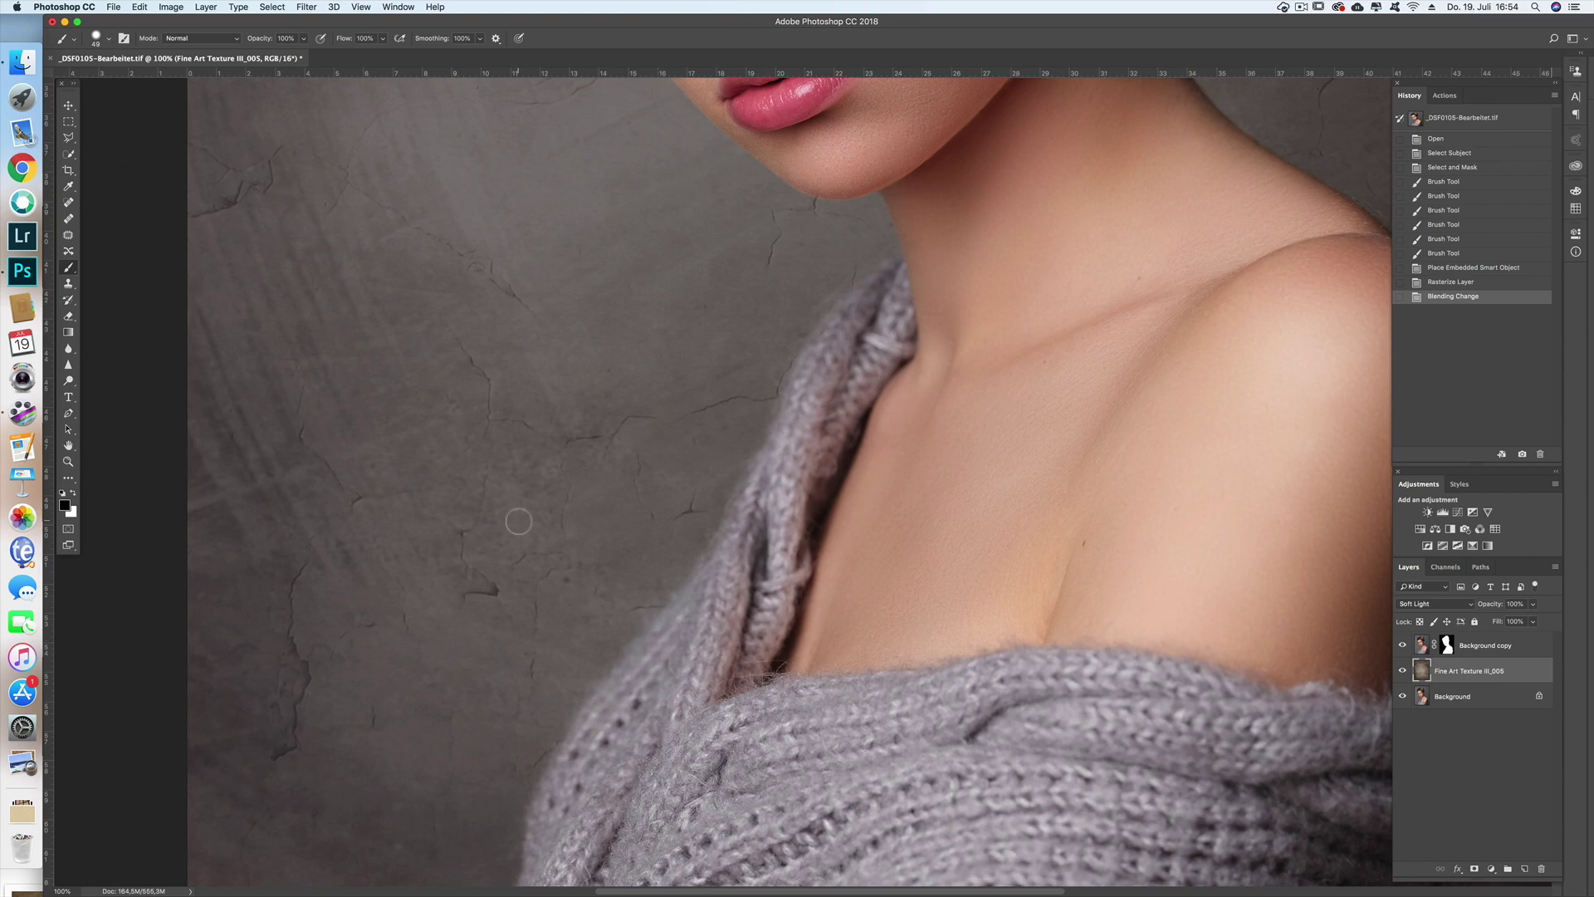
{"action": "left_click", "coordinate": [605, 544], "text": "alt"}
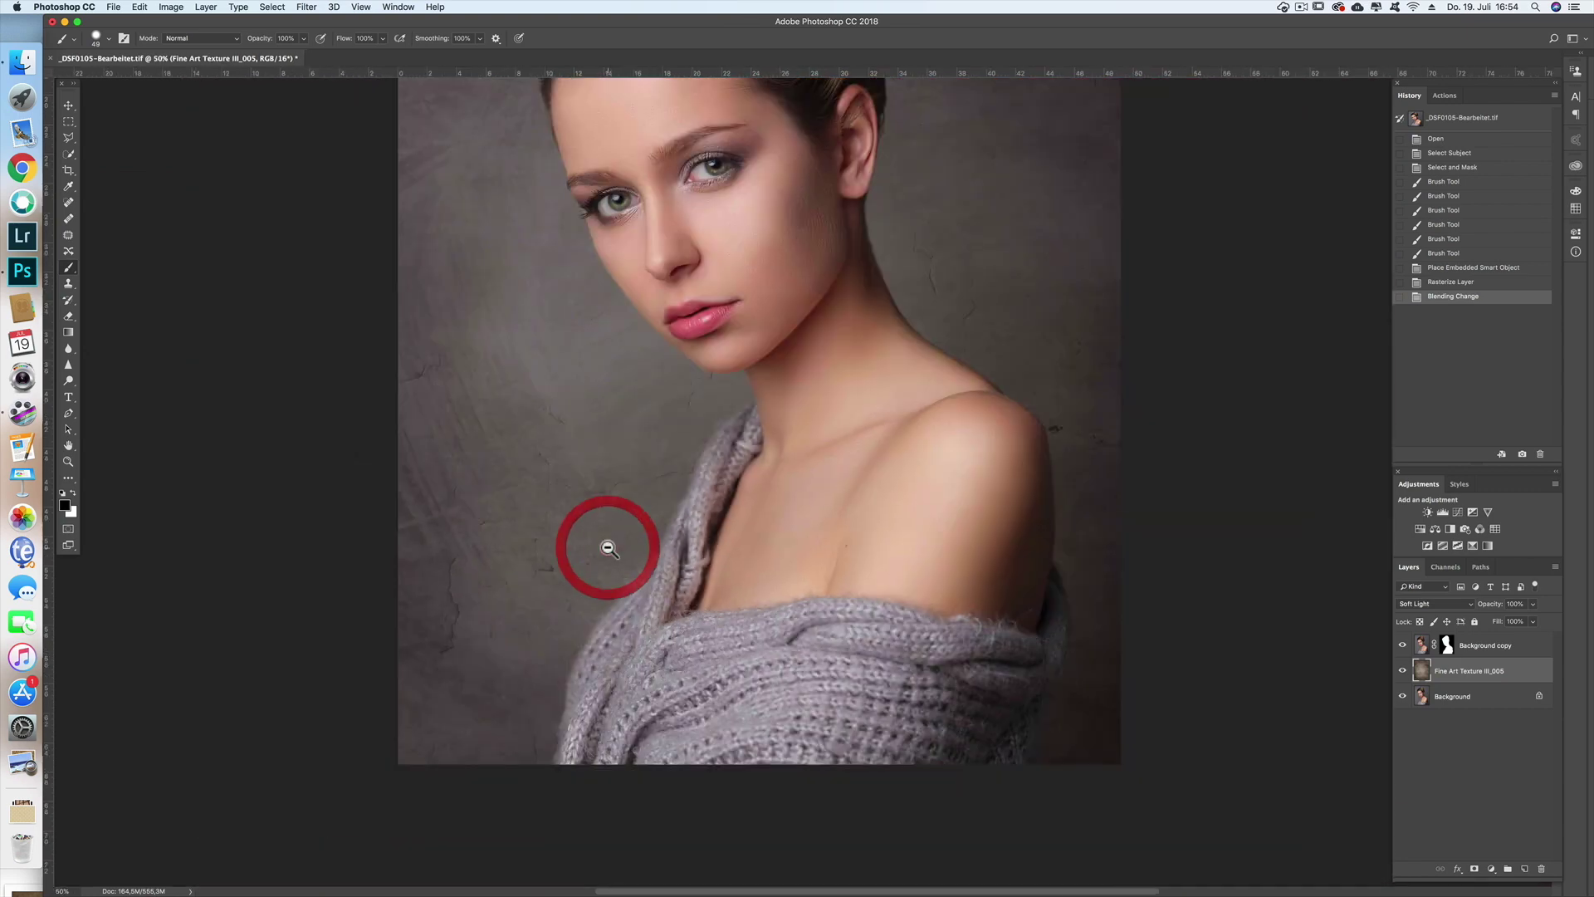
{"action": "left_click", "coordinate": [624, 554], "text": "alt"}
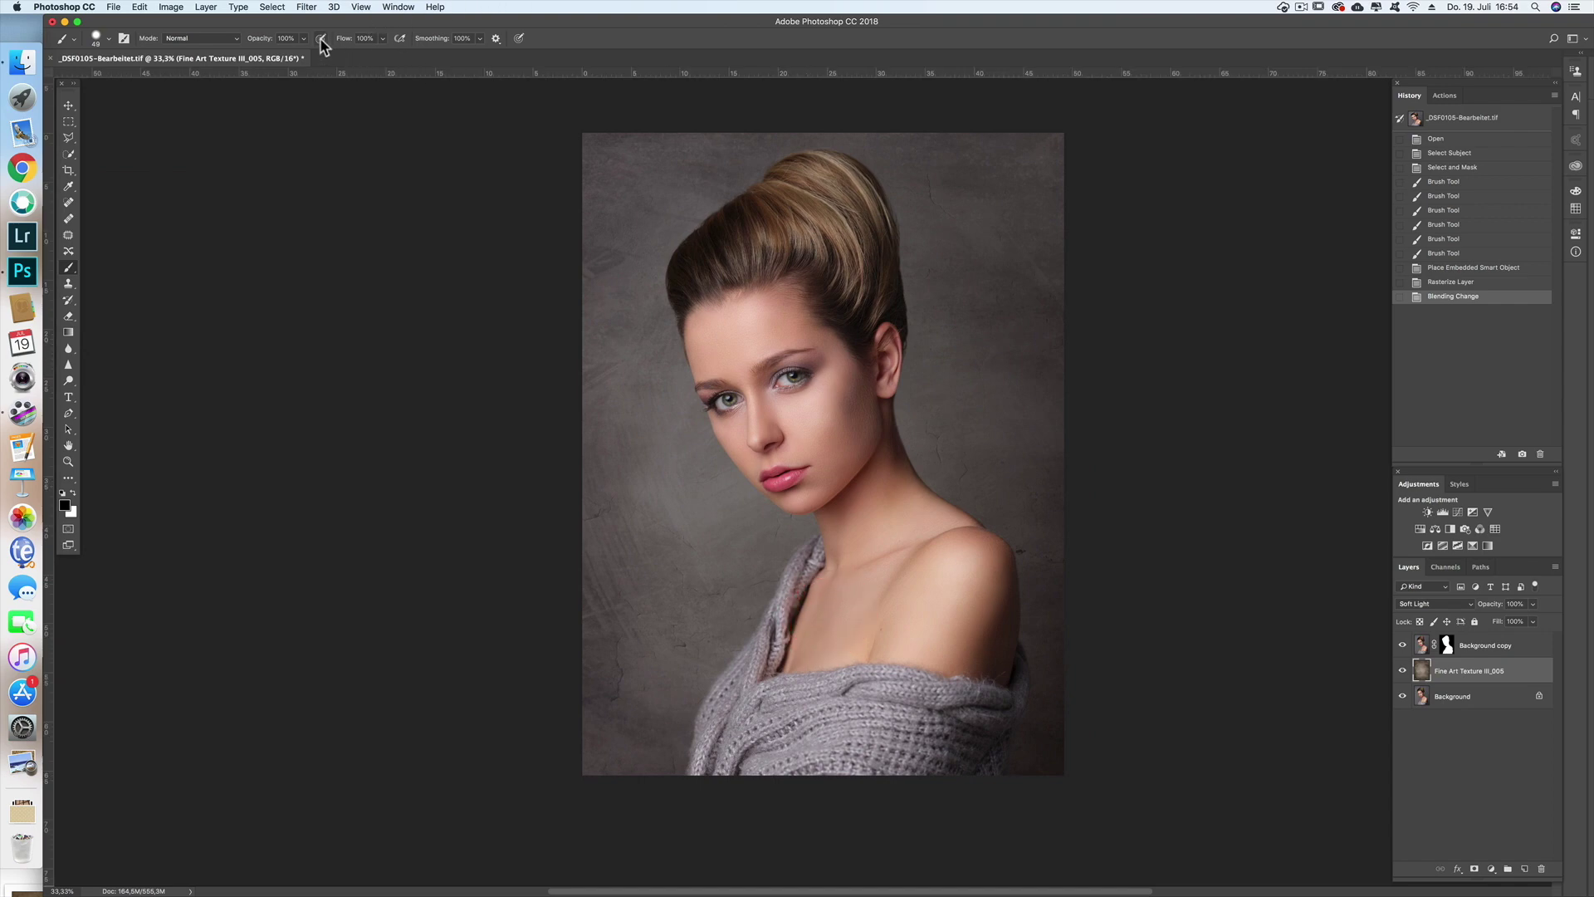
{"action": "left_click", "coordinate": [316, 7]}
{"action": "mouse_move", "coordinate": [336, 156]}
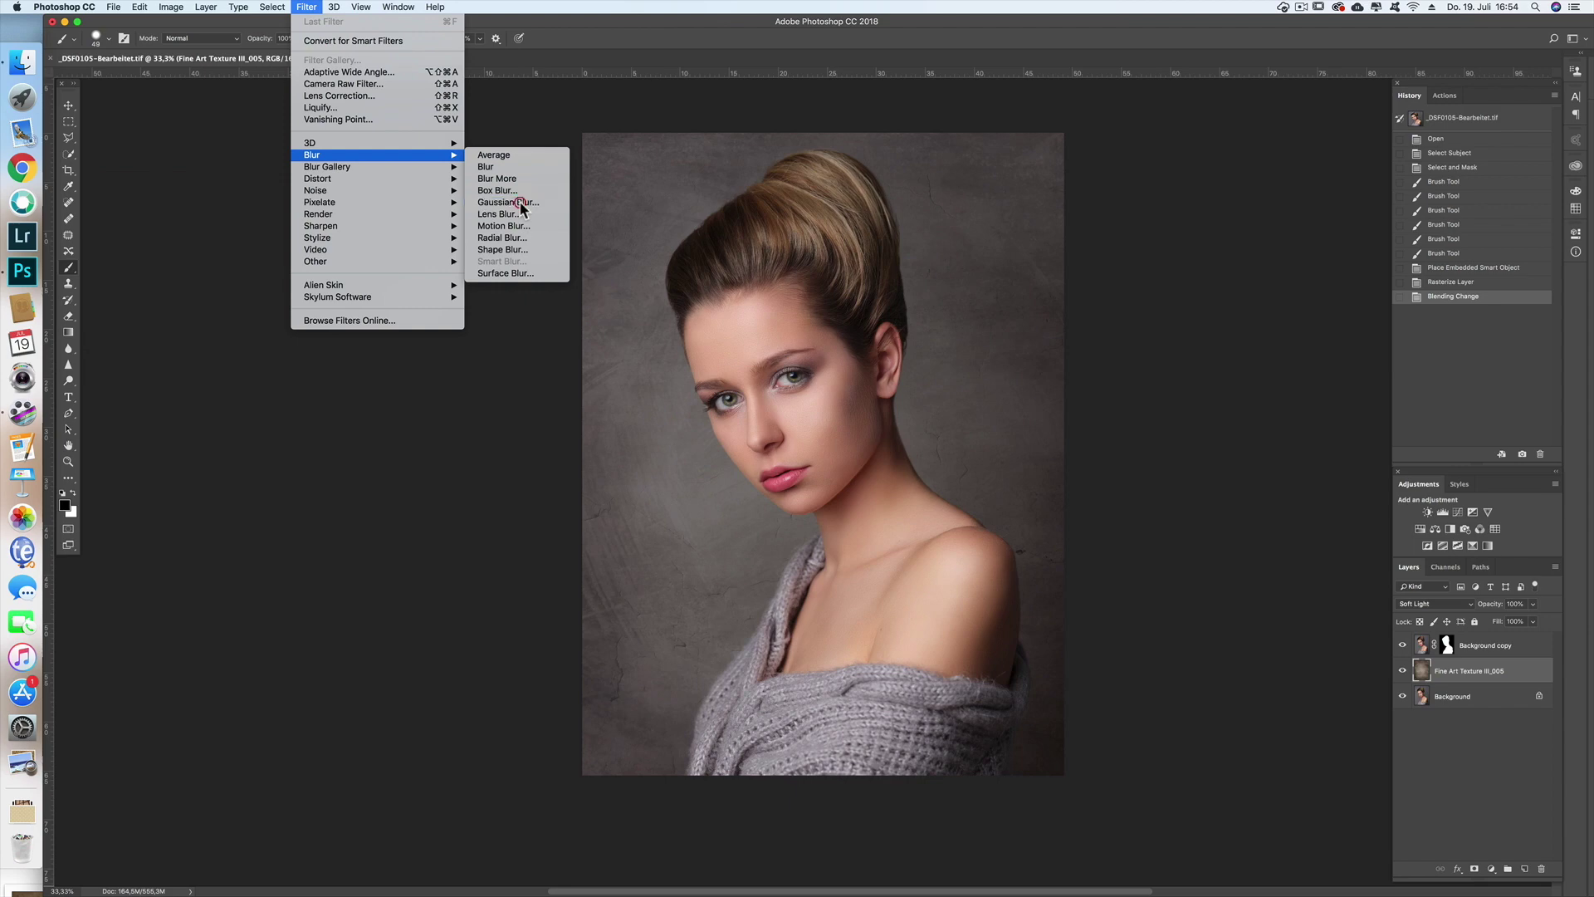
{"action": "left_click", "coordinate": [508, 203]}
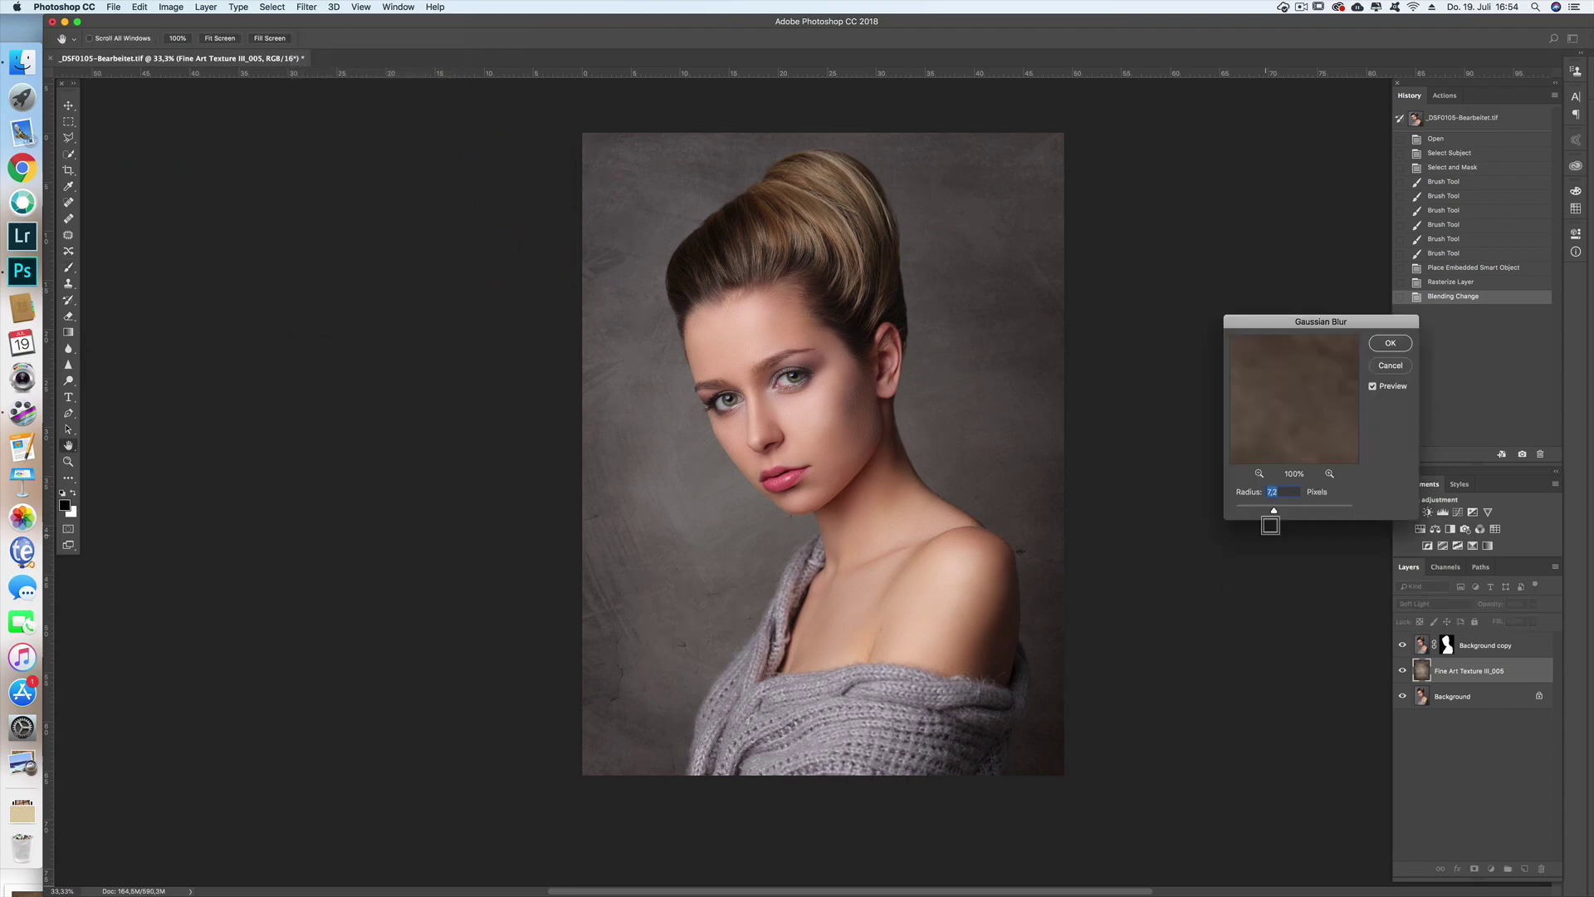
{"action": "left_click_drag", "start_coordinate": [1274, 509], "coordinate": [1271, 510]}
{"action": "left_click_drag", "start_coordinate": [1273, 509], "coordinate": [1274, 509]}
{"action": "left_click", "coordinate": [1403, 344]}
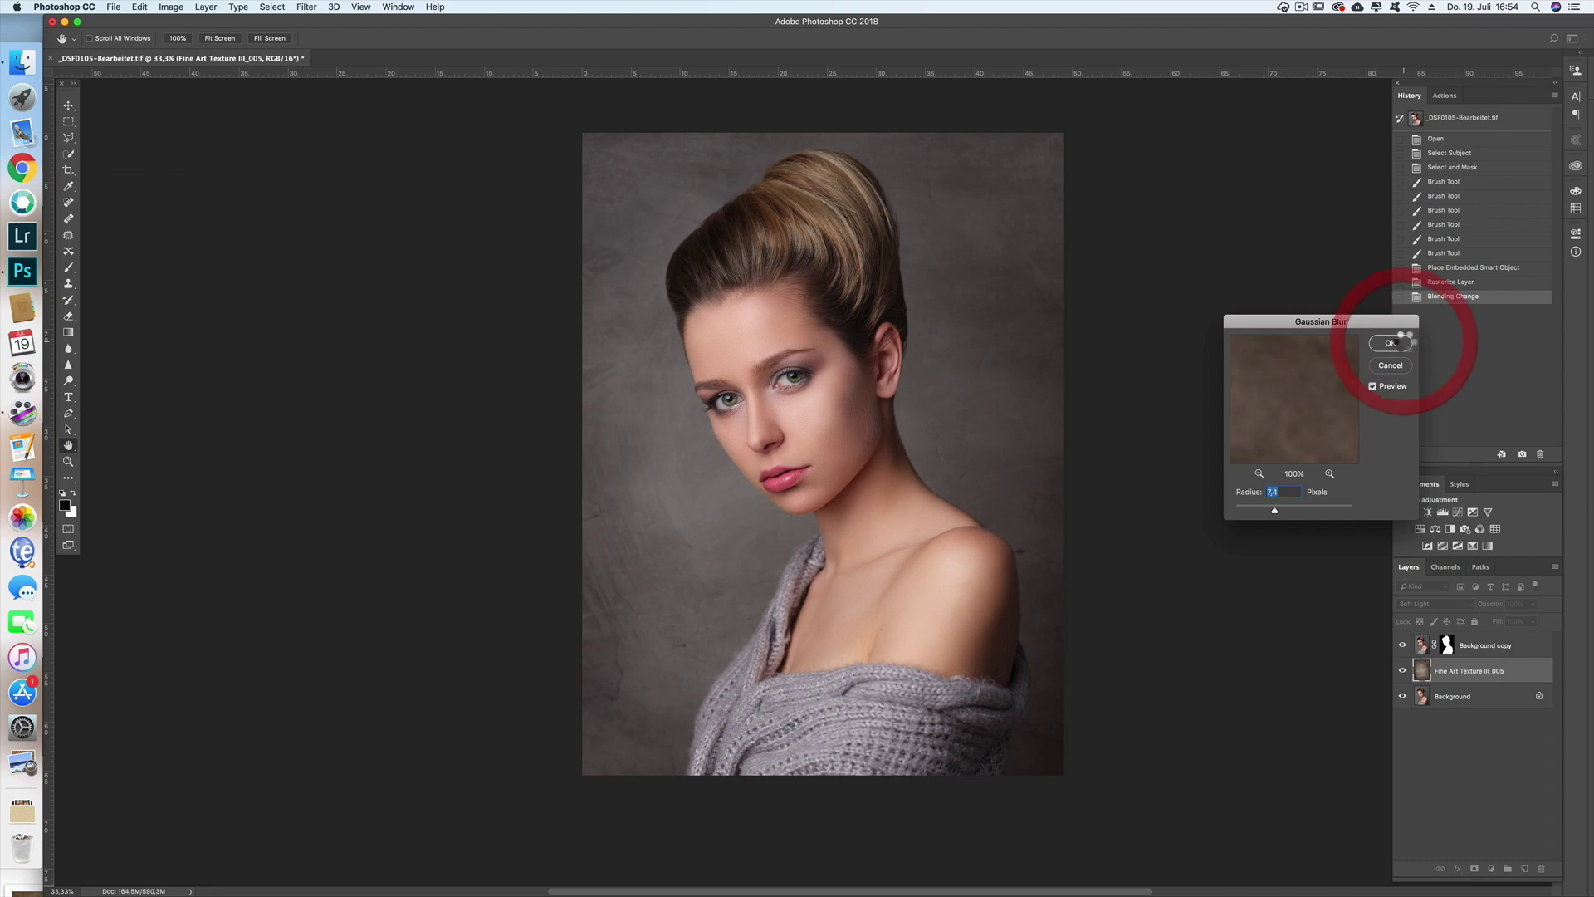
{"action": "key", "text": "Tab"}
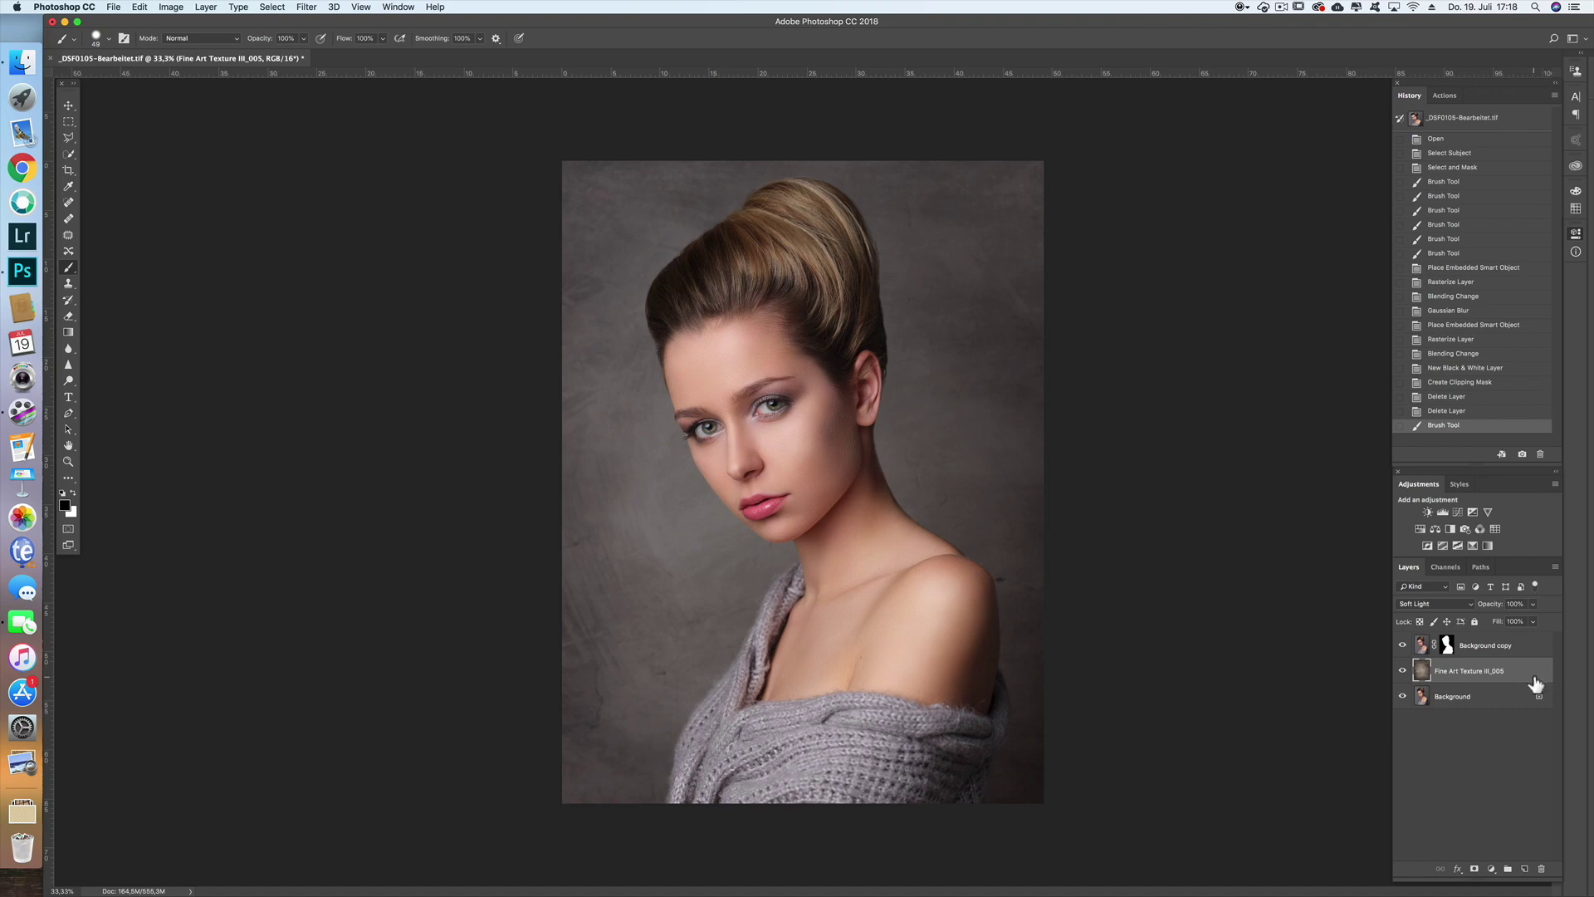
- Browse the overlays in Finder and place Fine Art Overlay 002.jpg above the Background copy layer in the Photoshop portrait document
{"action": "left_click", "coordinate": [1528, 647]}
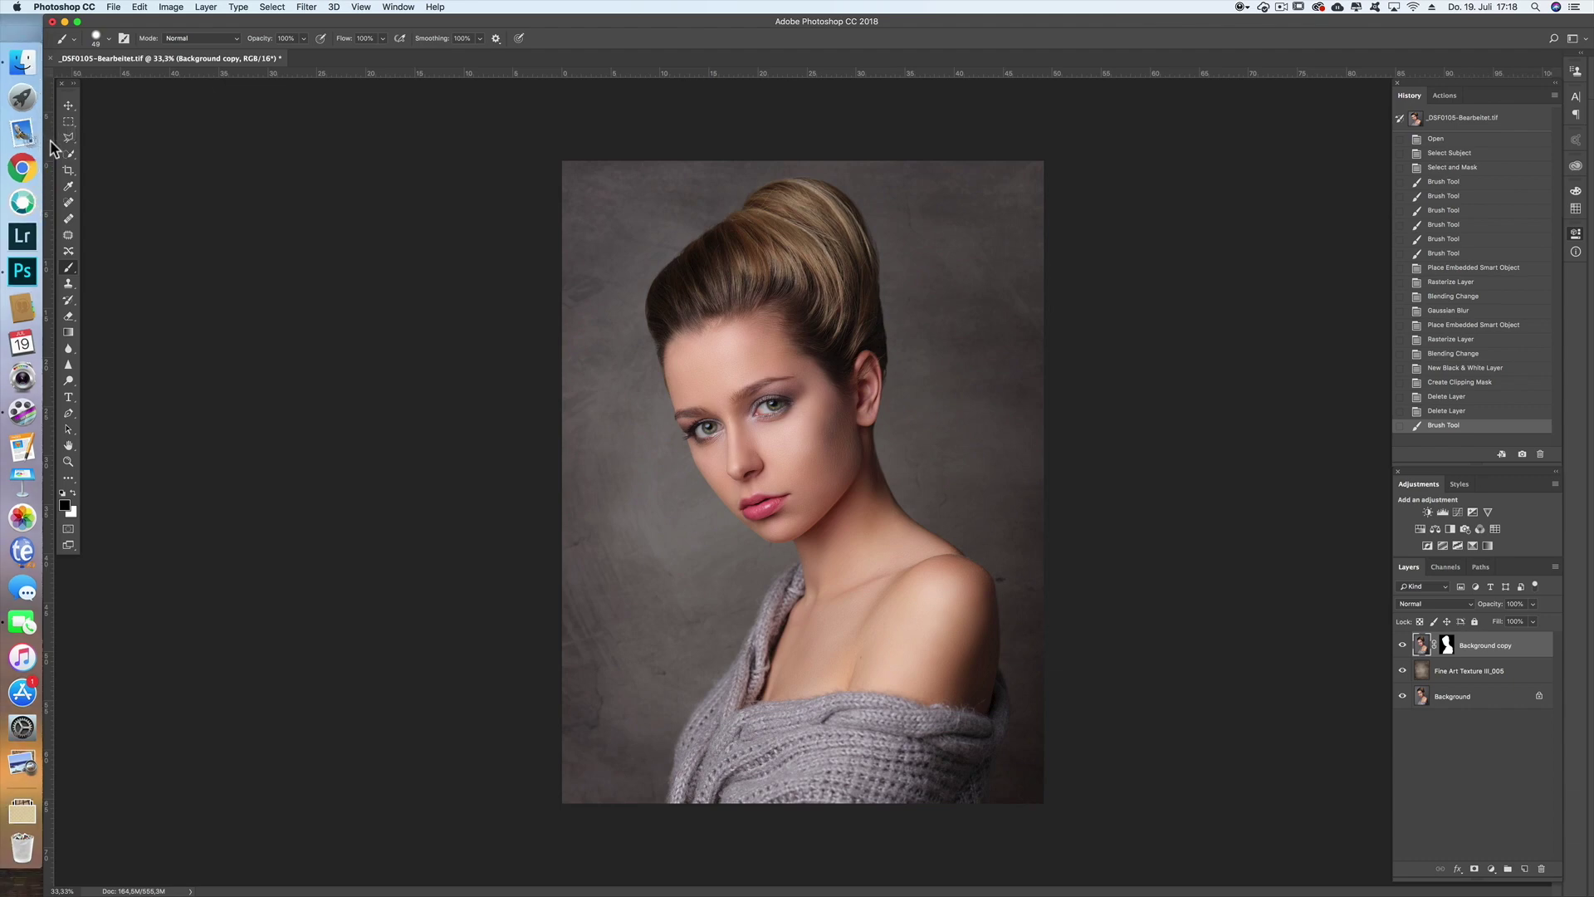
{"action": "left_click", "coordinate": [30, 60]}
{"action": "left_click_drag", "start_coordinate": [1127, 559], "coordinate": [748, 218]}
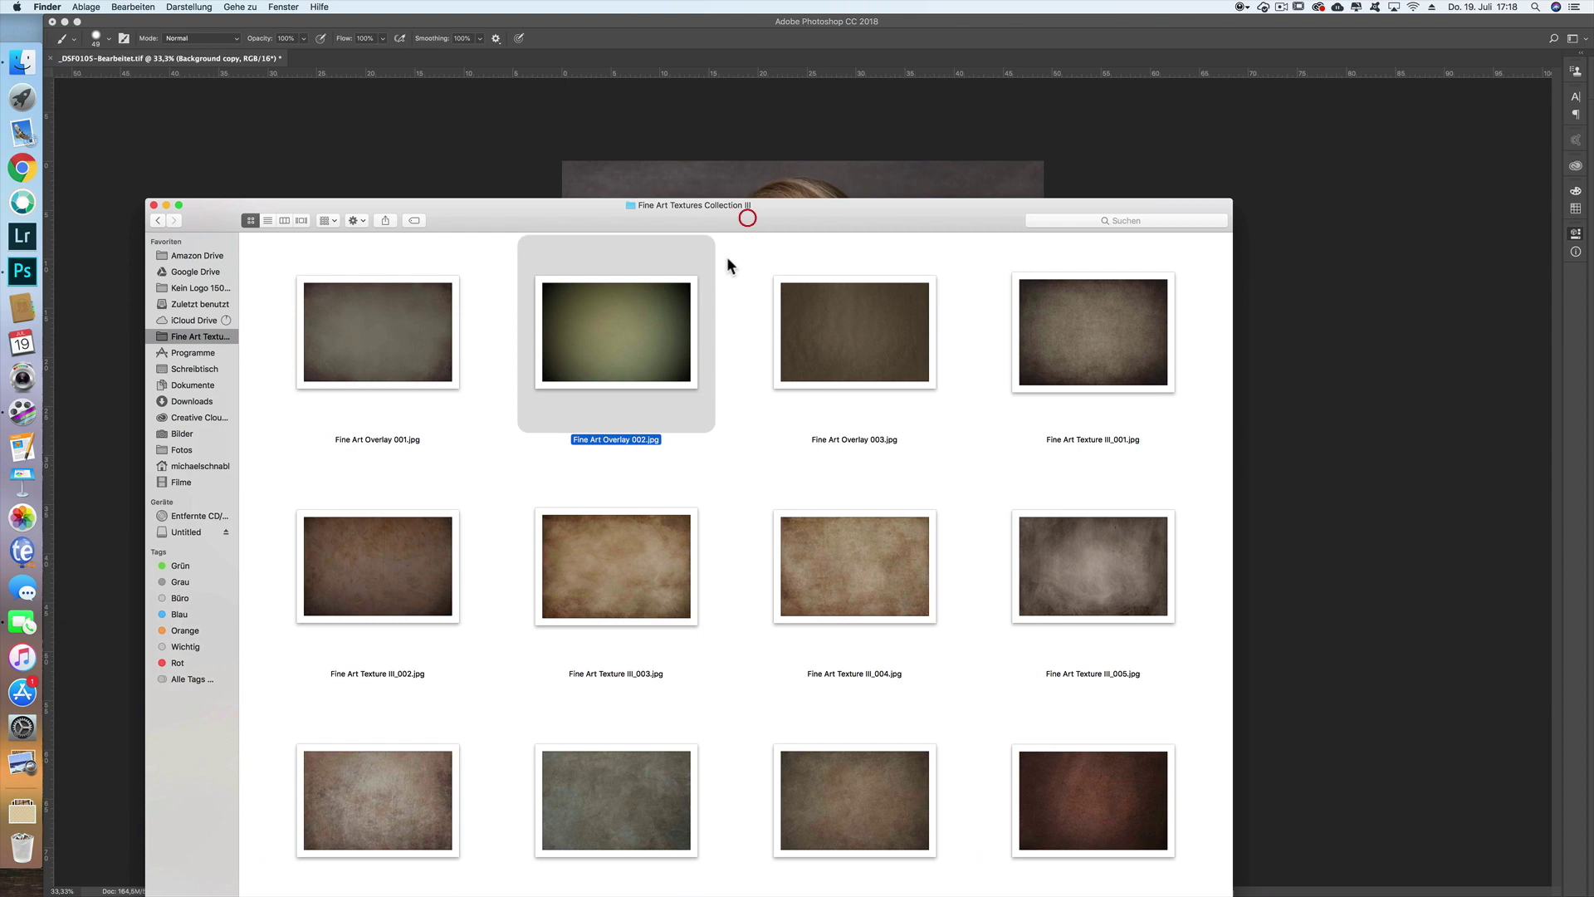
{"action": "left_click", "coordinate": [413, 366]}
{"action": "left_click", "coordinate": [636, 365]}
{"action": "left_click", "coordinate": [853, 367]}
{"action": "left_click_drag", "start_coordinate": [588, 216], "coordinate": [1301, 395]}
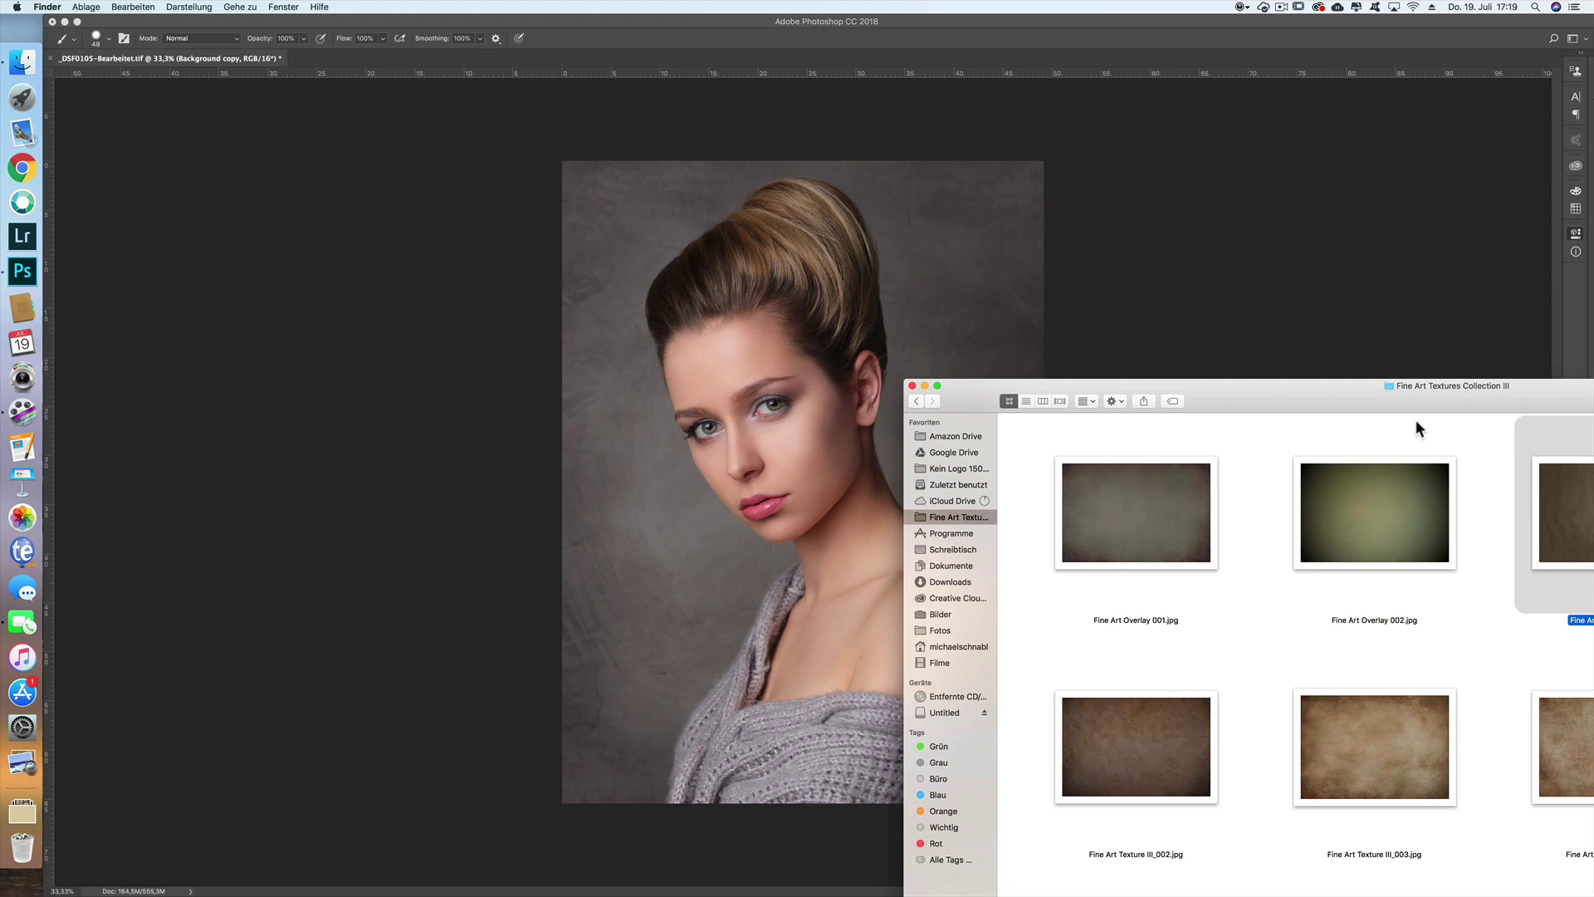
{"action": "left_click_drag", "start_coordinate": [1338, 405], "coordinate": [1304, 430]}
{"action": "left_click_drag", "start_coordinate": [1378, 568], "coordinate": [772, 528]}
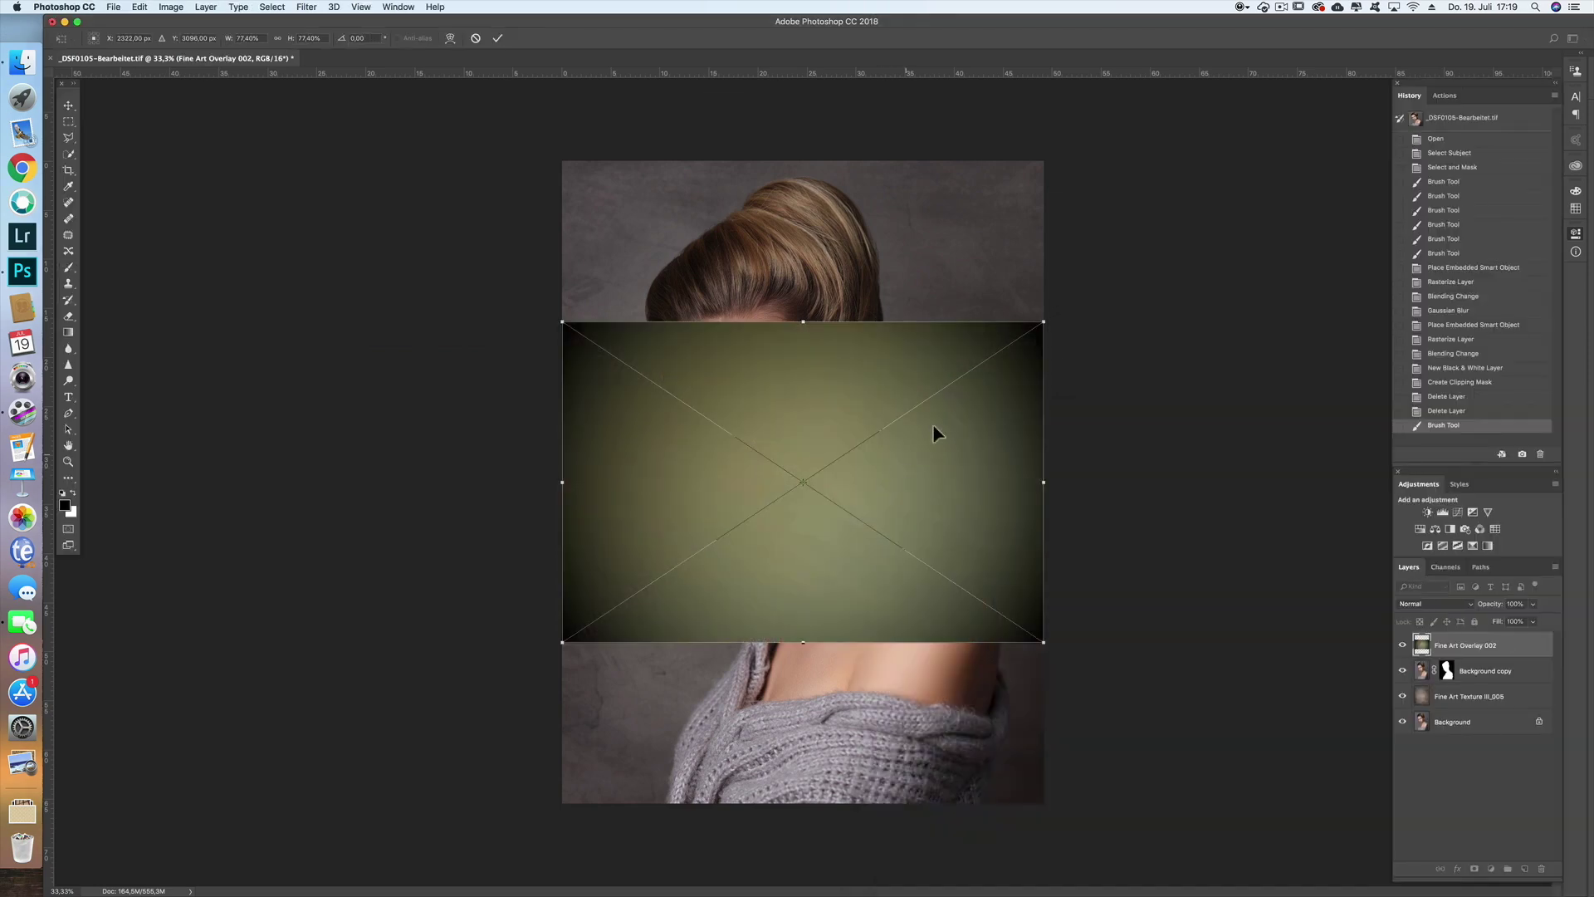
- Rotate the placed overlay -90° to portrait orientation and scale it to cover the whole canvas
{"action": "left_click_drag", "start_coordinate": [1045, 319], "coordinate": [708, 320]}
{"action": "left_click_drag", "start_coordinate": [636, 236], "coordinate": [535, 170]}
{"action": "left_click_drag", "start_coordinate": [895, 459], "coordinate": [883, 470]}
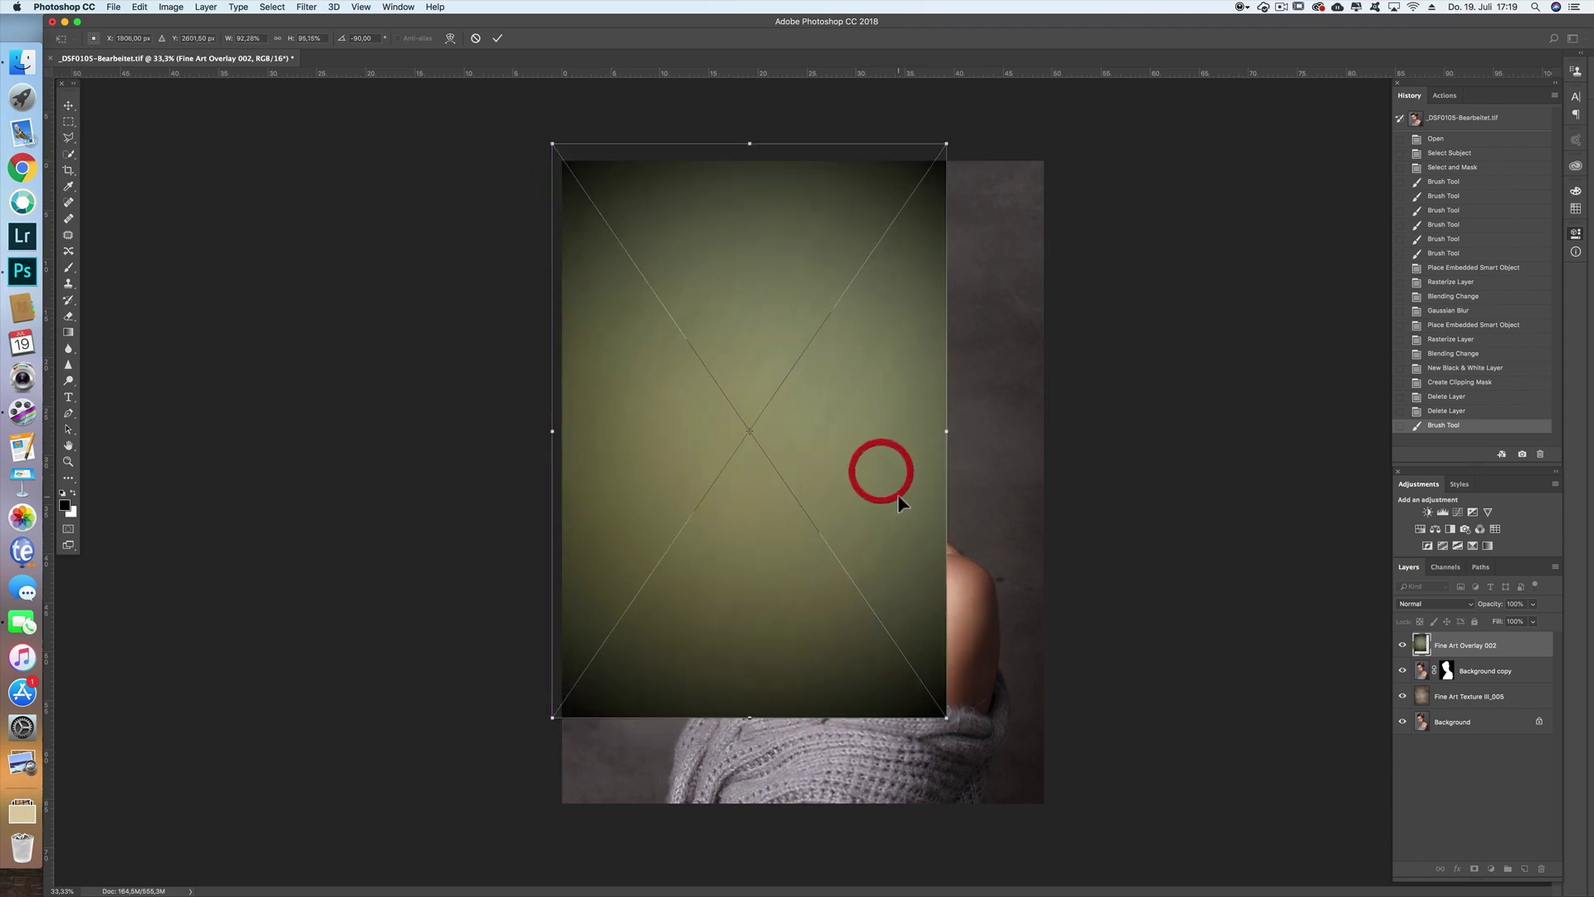
{"action": "left_click_drag", "start_coordinate": [946, 718], "coordinate": [1060, 783]}
{"action": "left_click_drag", "start_coordinate": [1022, 485], "coordinate": [1049, 482]}
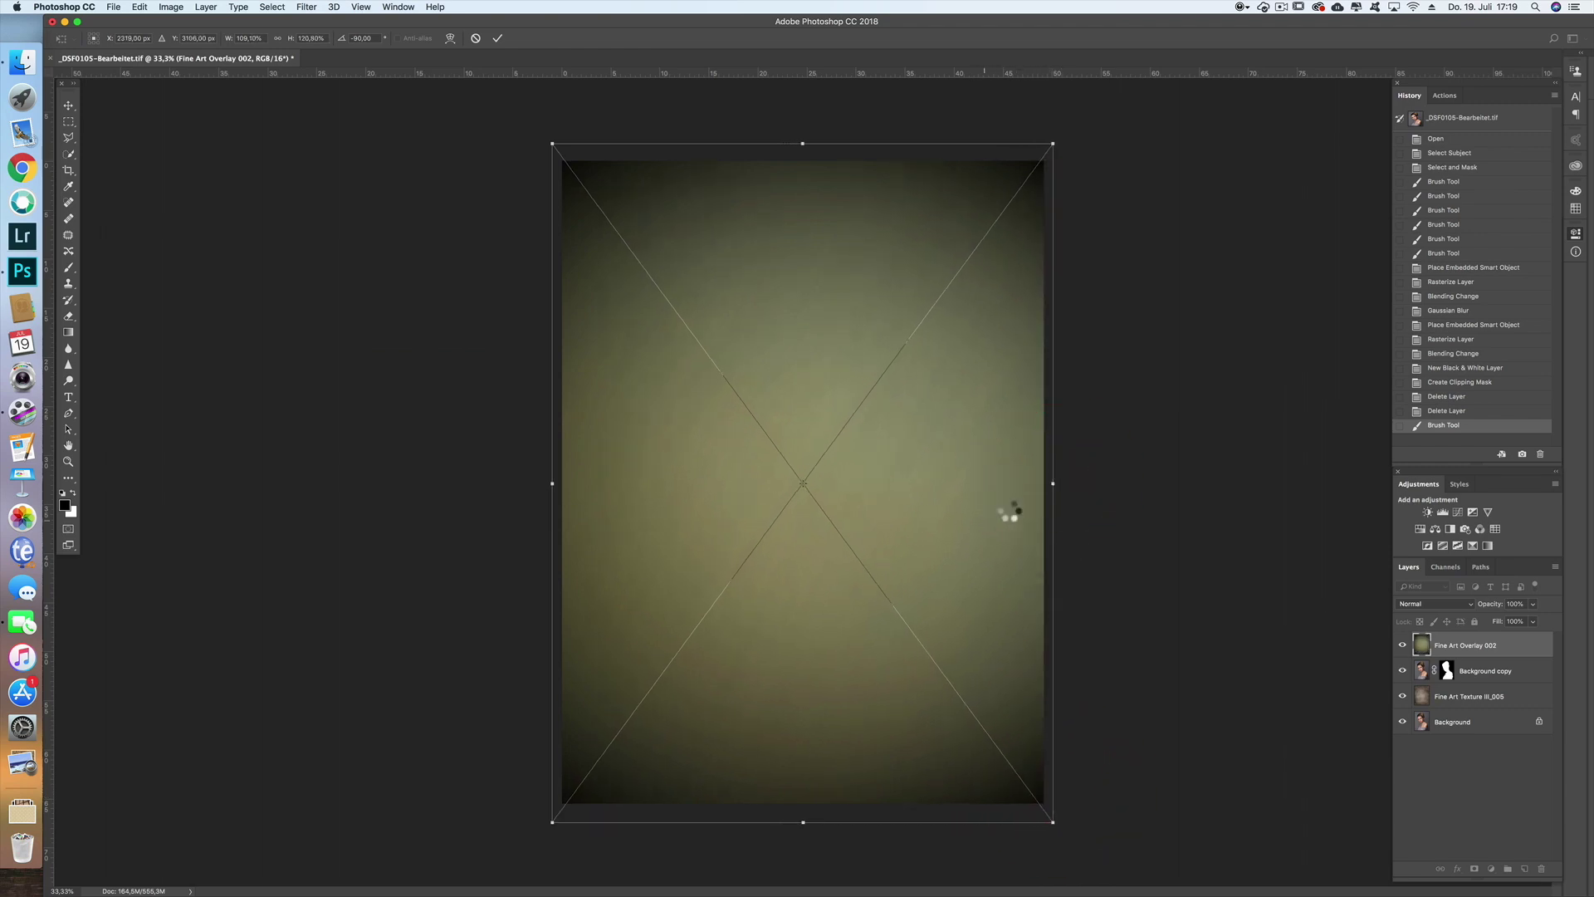
{"action": "key", "text": "Return"}
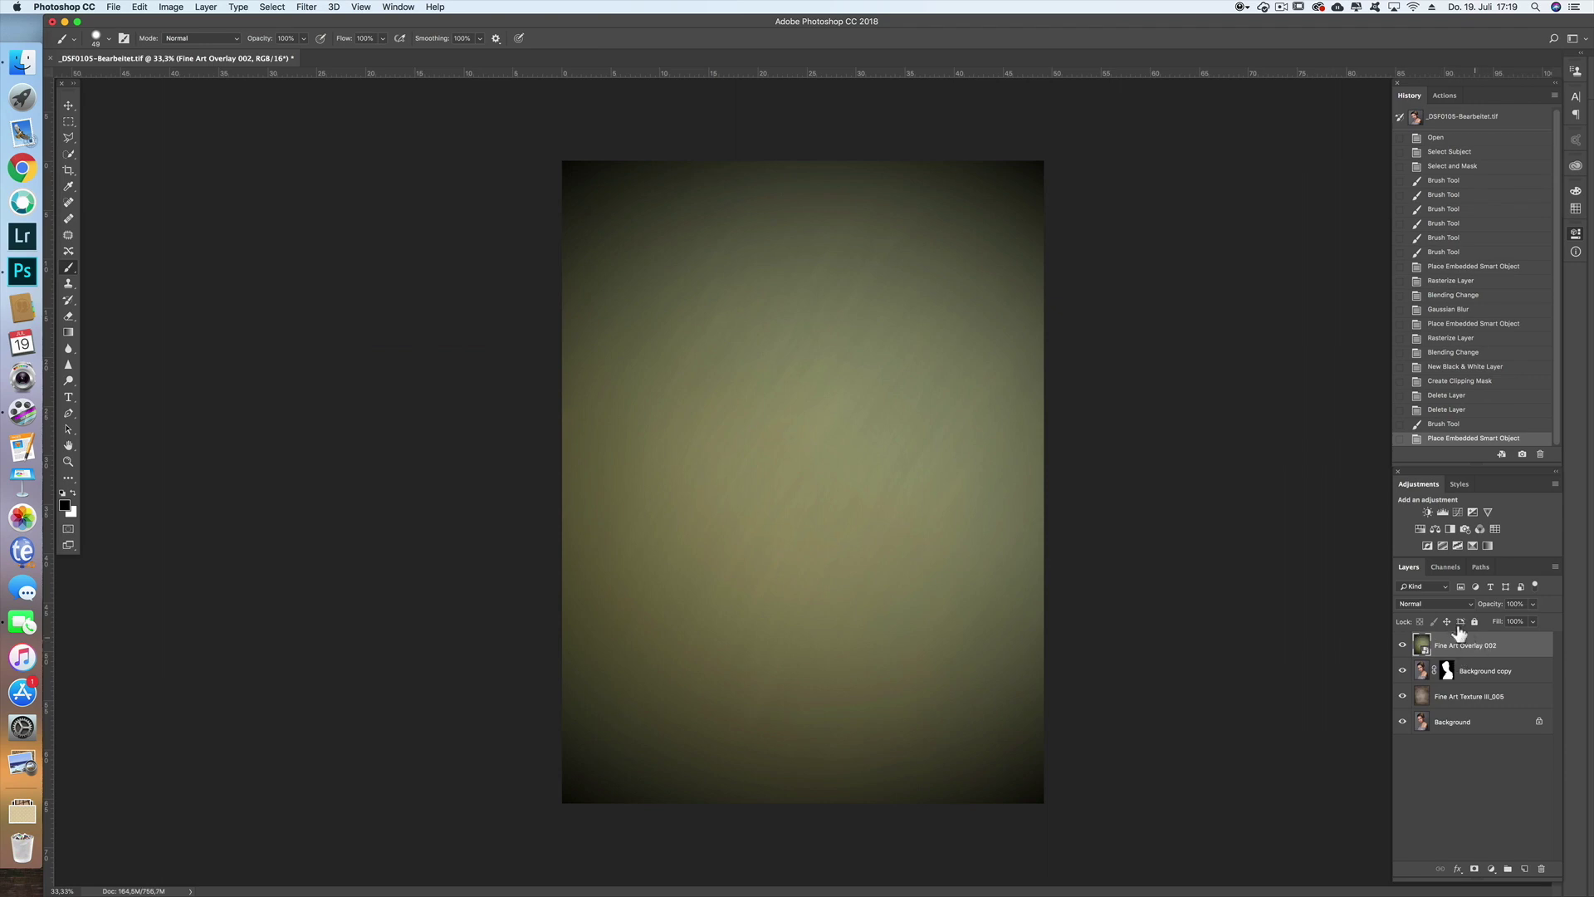
- Rasterize the Fine Art Overlay 002 layer and set its blend mode to Soft Light
{"action": "right_click", "coordinate": [1462, 645]}
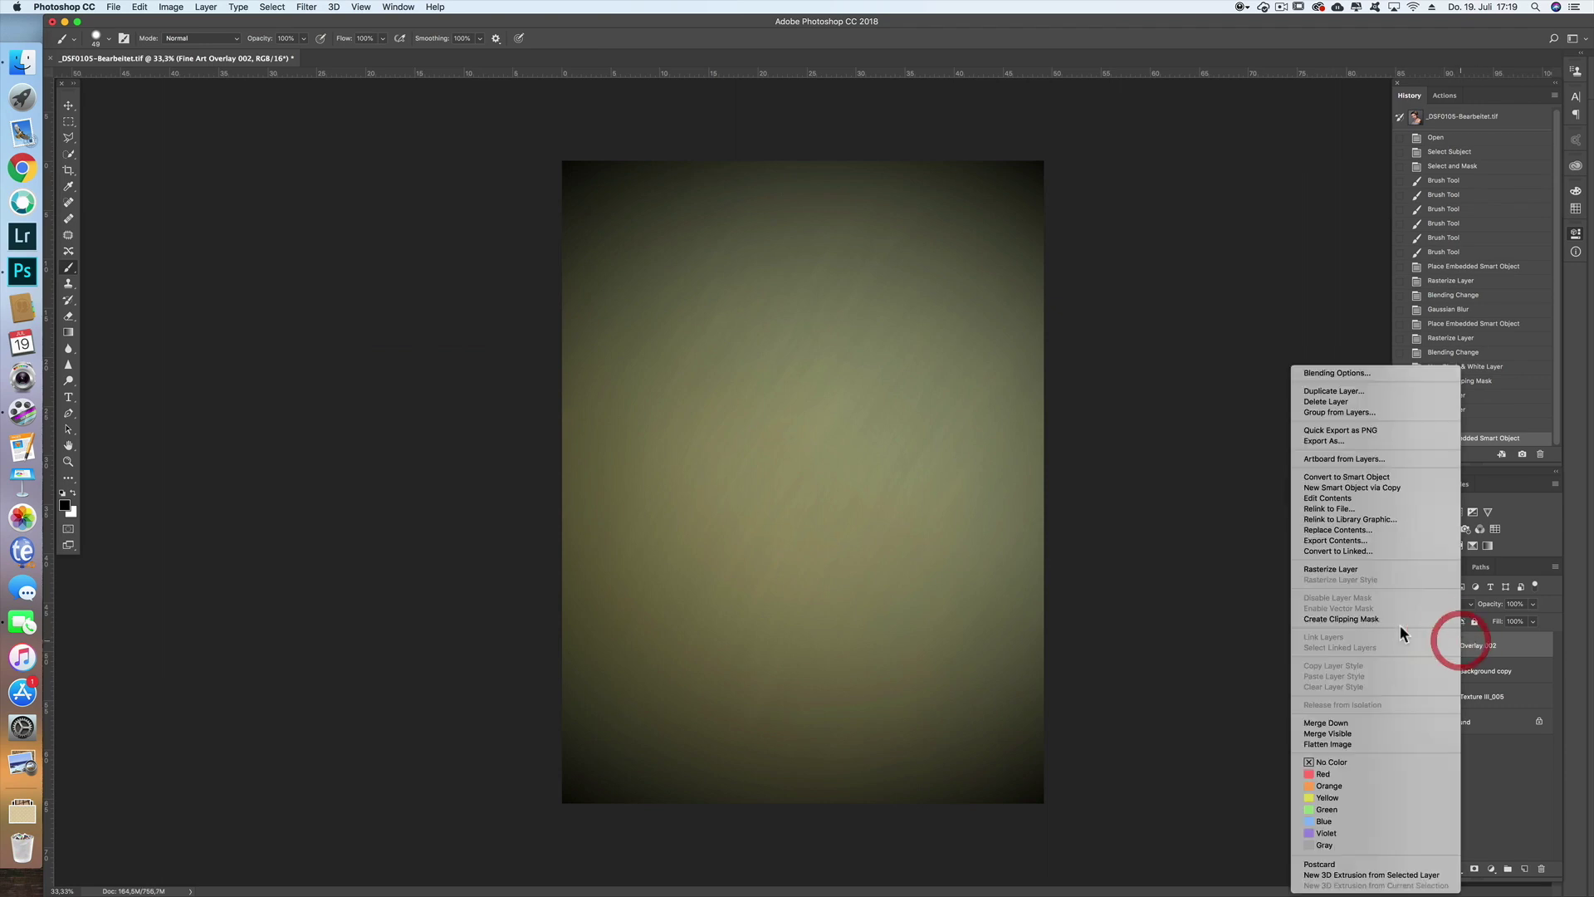
{"action": "left_click", "coordinate": [1360, 568]}
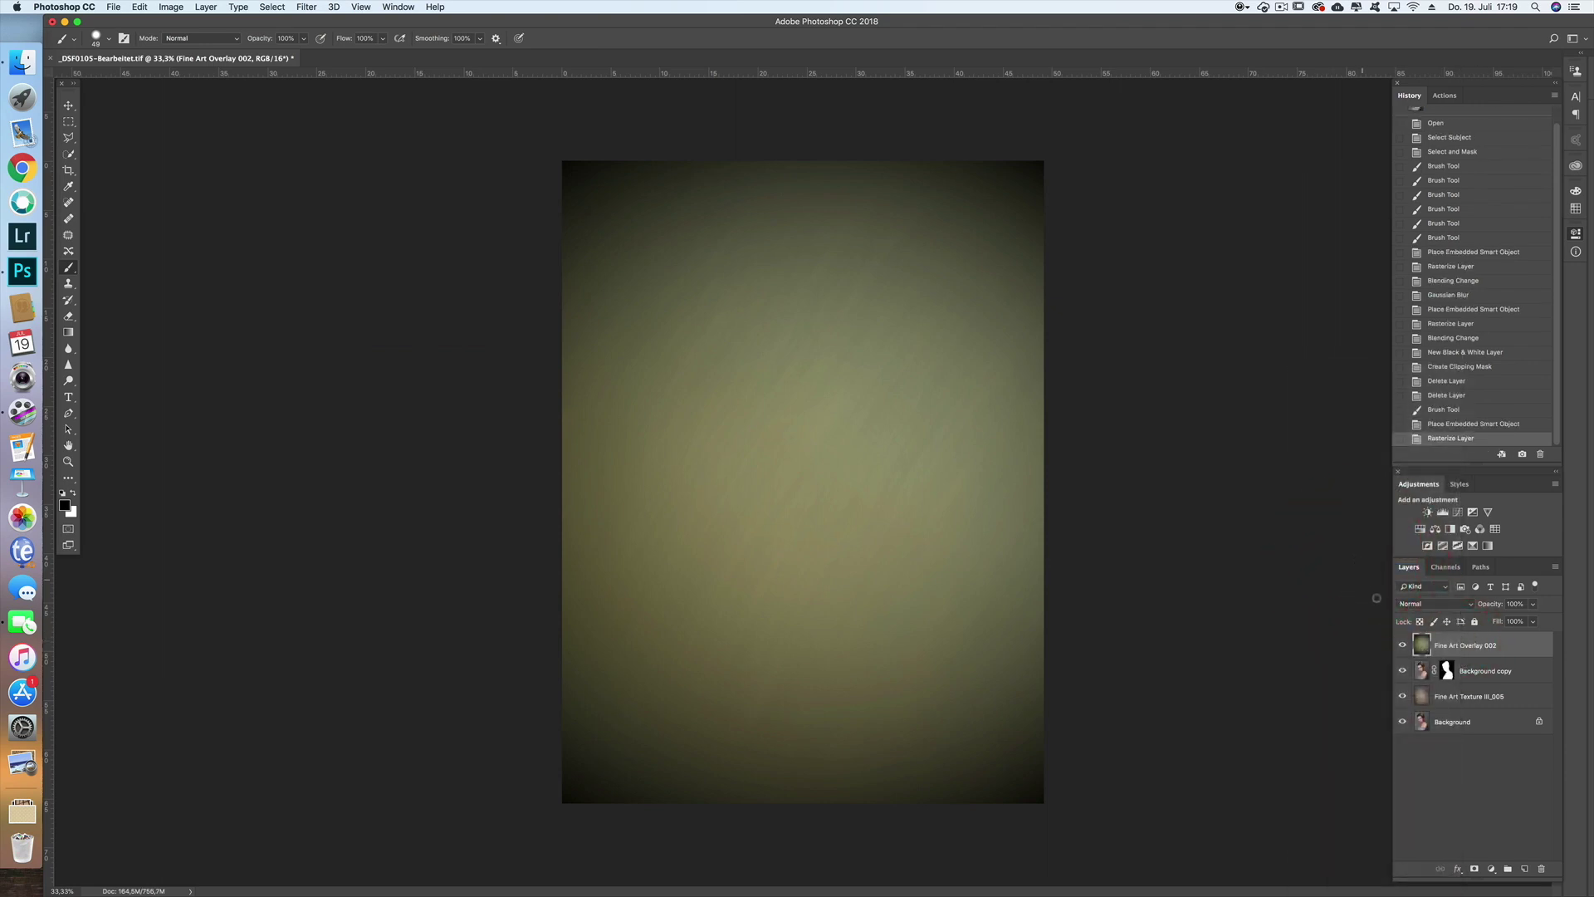
{"action": "left_click", "coordinate": [1445, 608]}
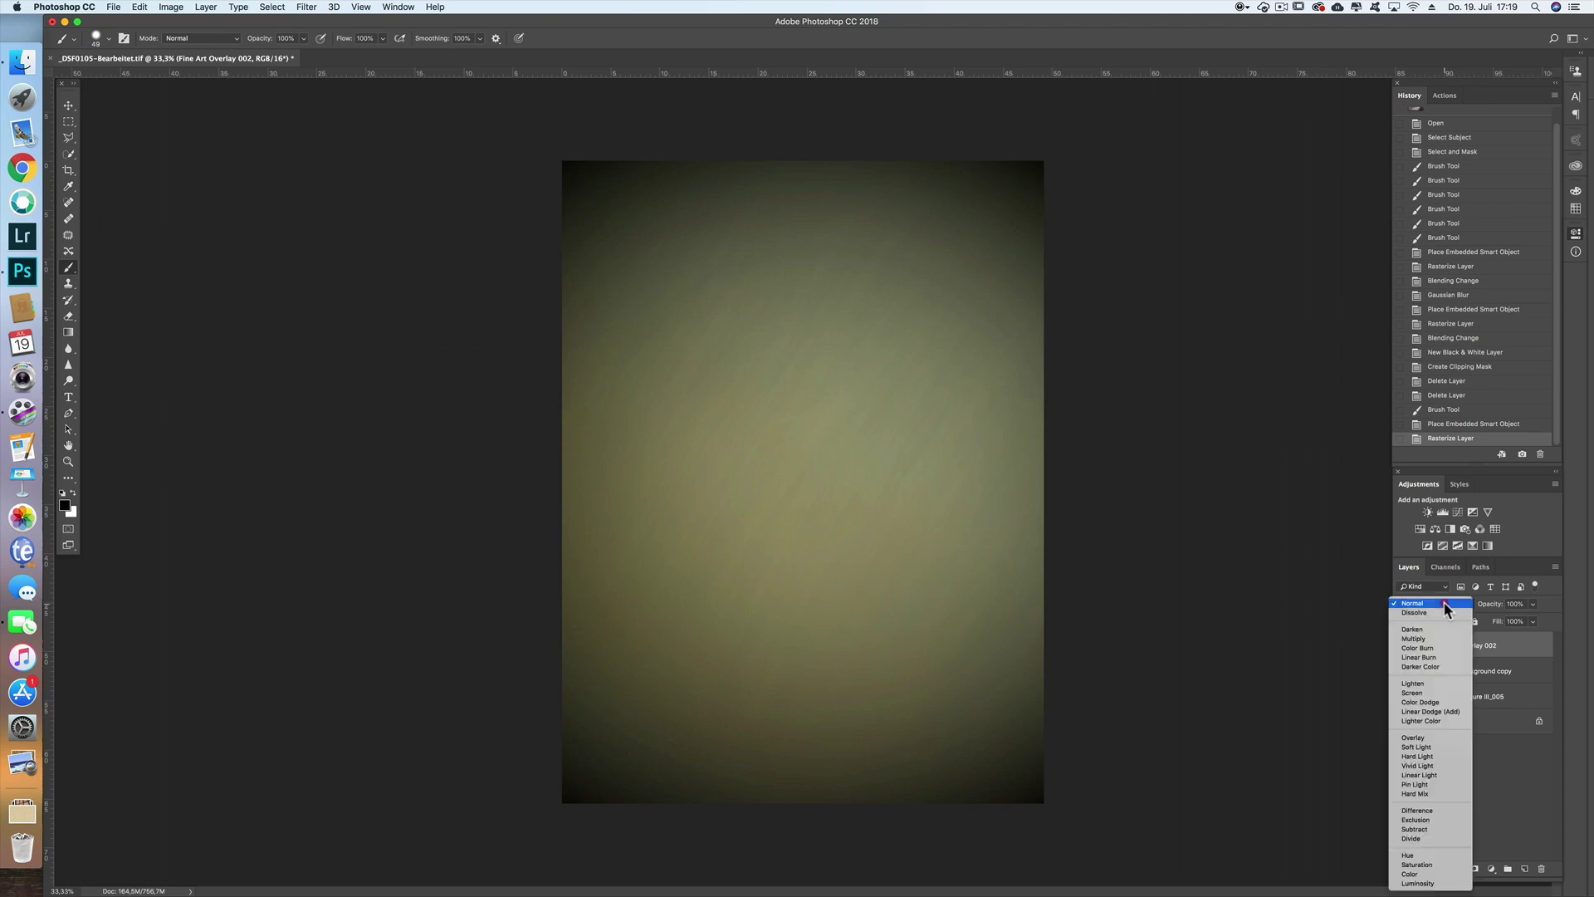
{"action": "left_click", "coordinate": [1431, 746]}
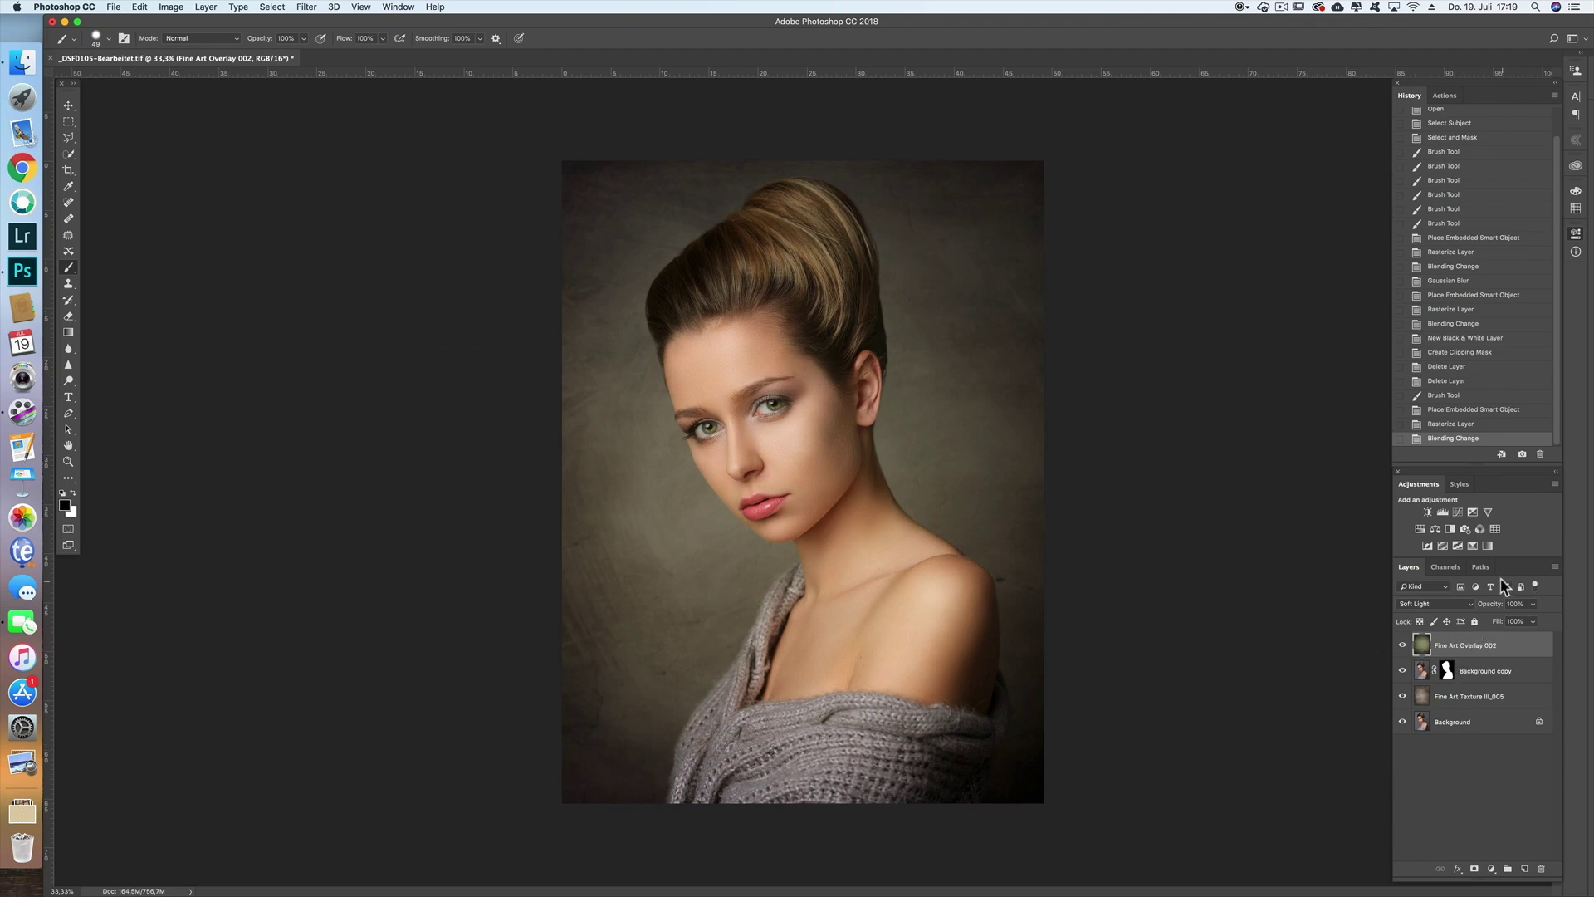
- Add a Black & White adjustment layer clipped to Fine Art Overlay 002 and lower its opacity to about 85%
{"action": "left_click", "coordinate": [1450, 530]}
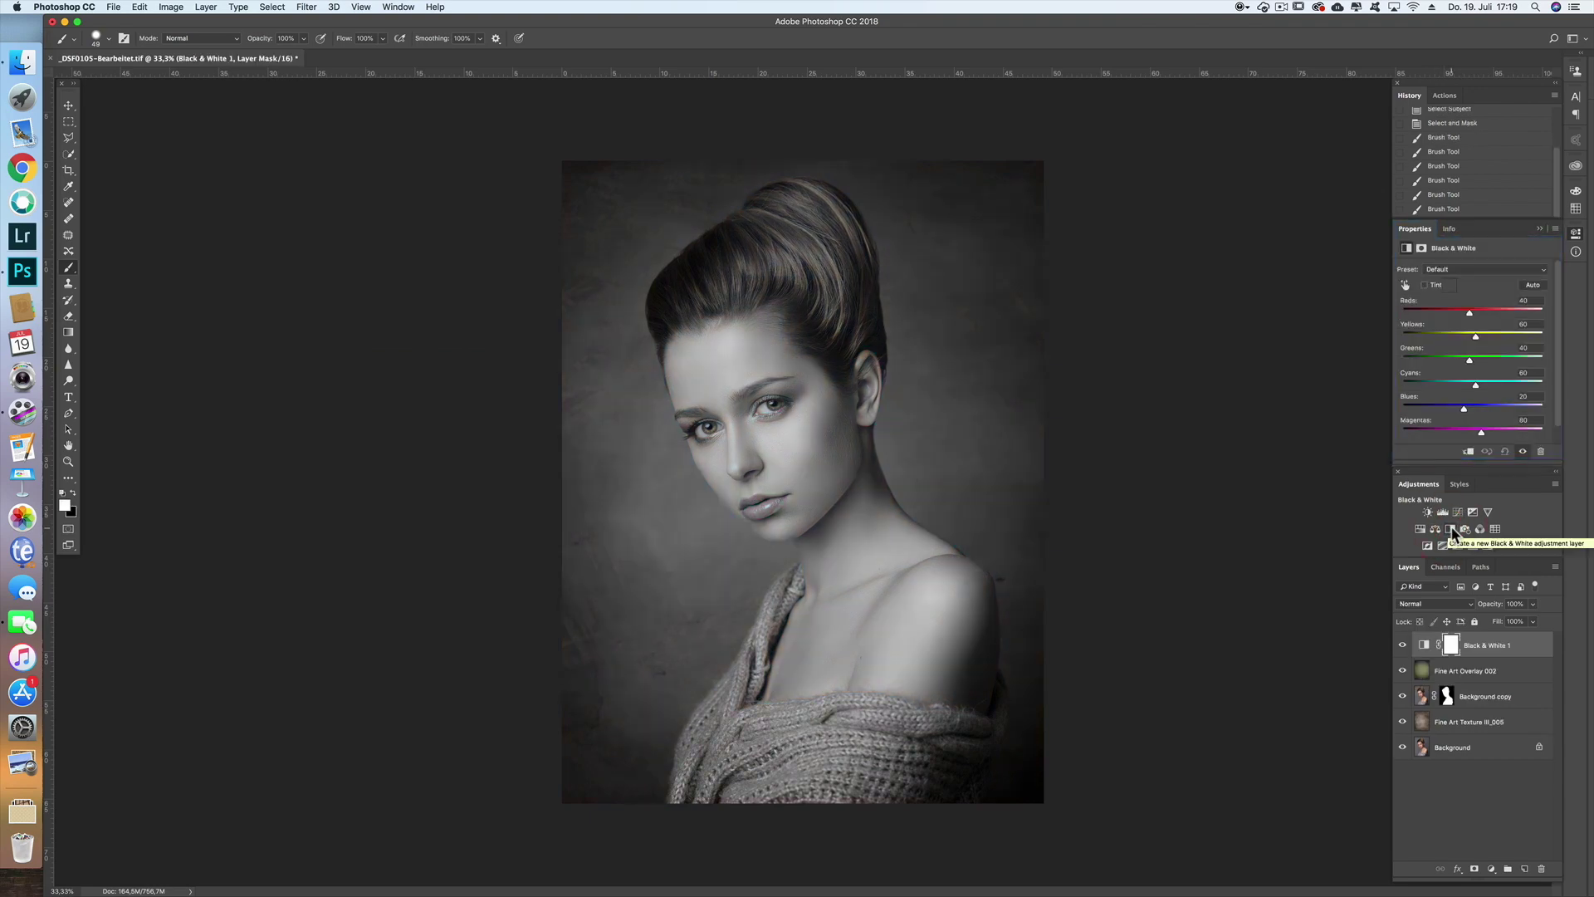
{"action": "left_click", "coordinate": [1468, 452]}
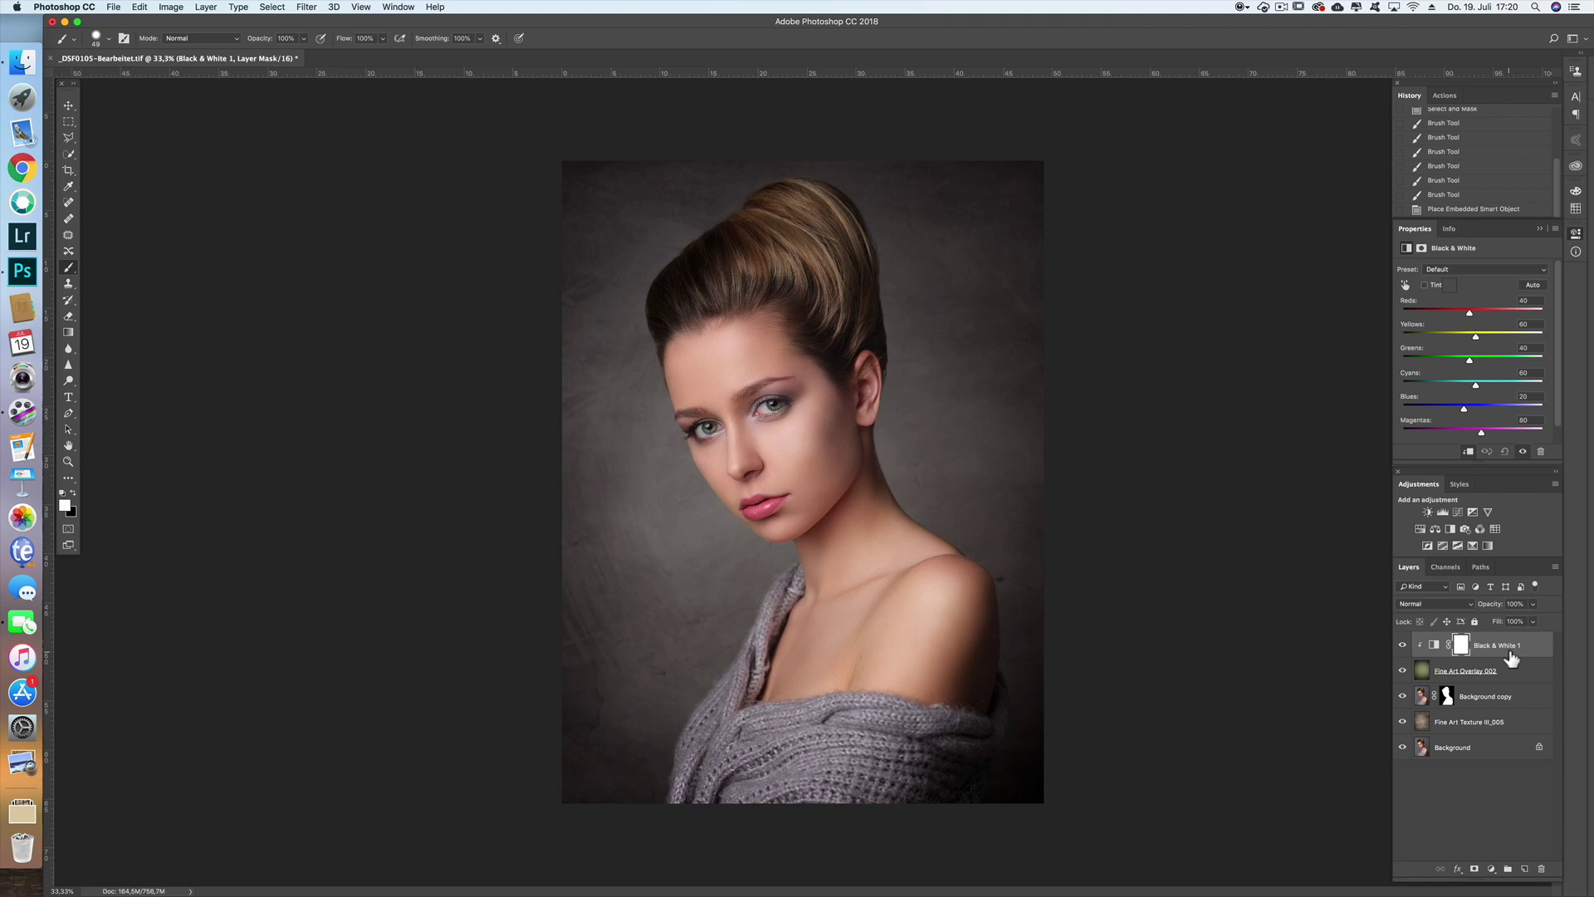
{"action": "left_click_drag", "start_coordinate": [1535, 609], "coordinate": [1523, 625]}
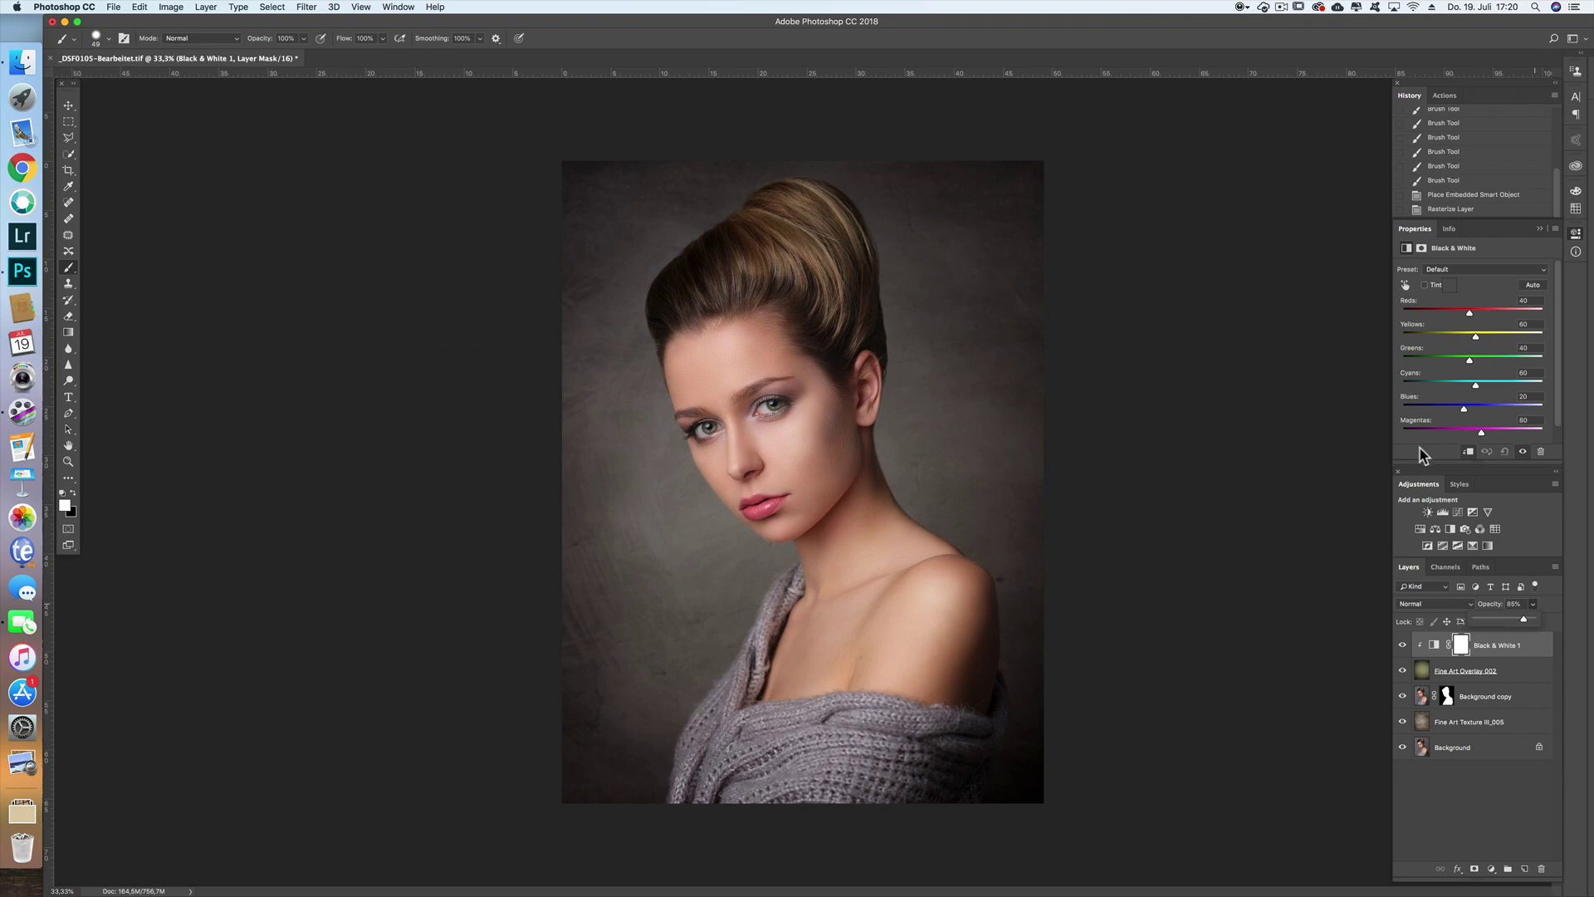
- Add an unclipped Black & White adjustment on top of all layers at about 10% opacity and compare the image with and without it
{"action": "left_click", "coordinate": [1451, 529]}
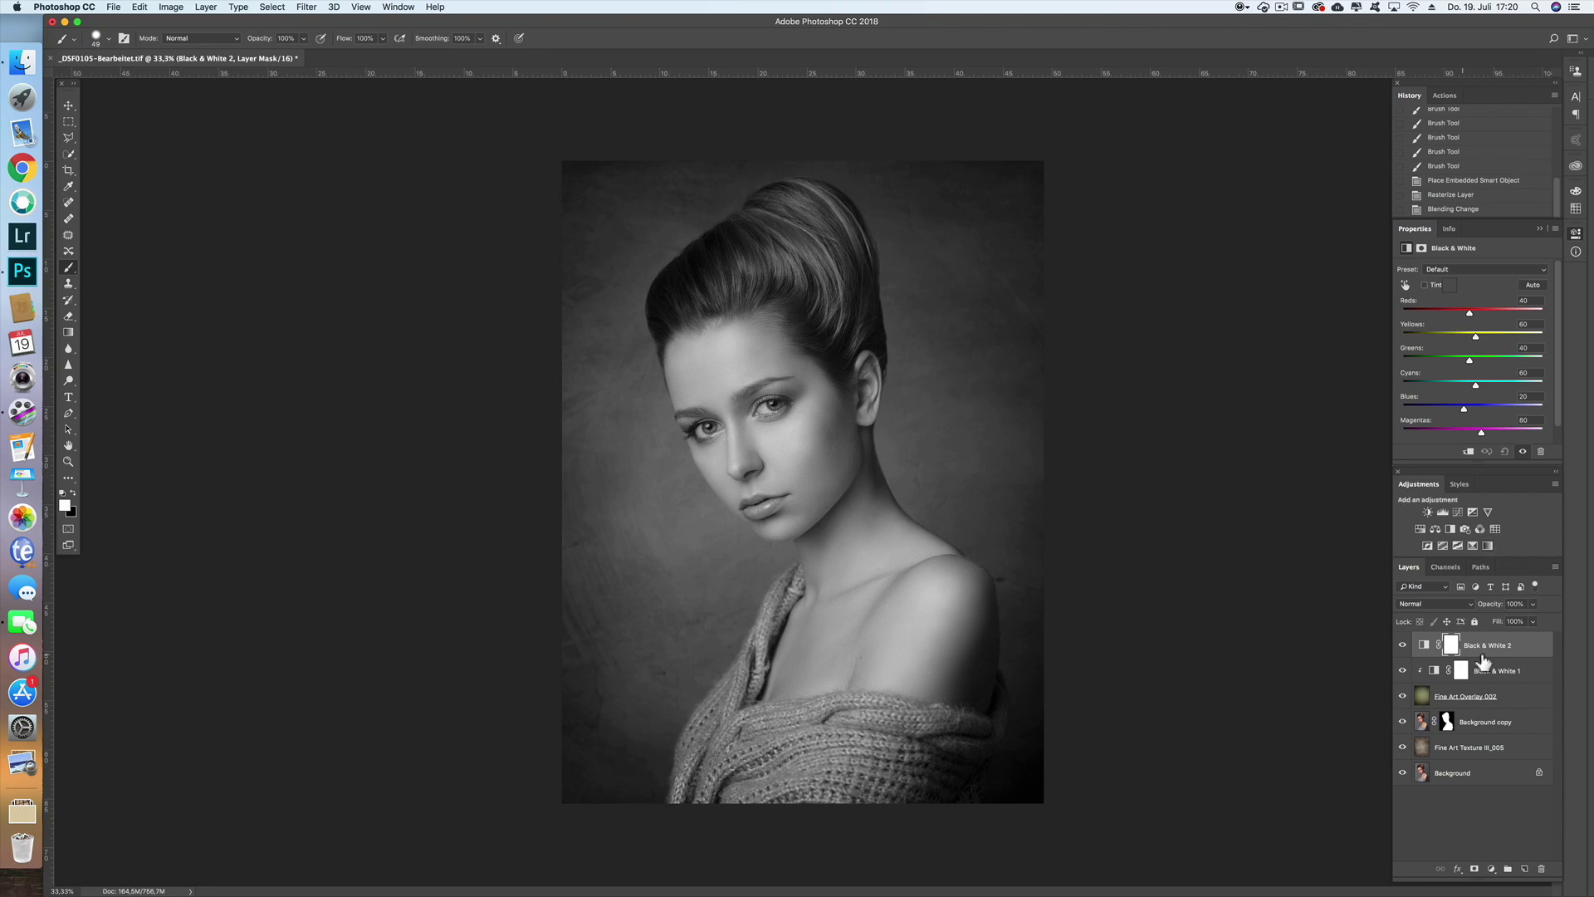
{"action": "left_click_drag", "start_coordinate": [1533, 604], "coordinate": [1483, 625]}
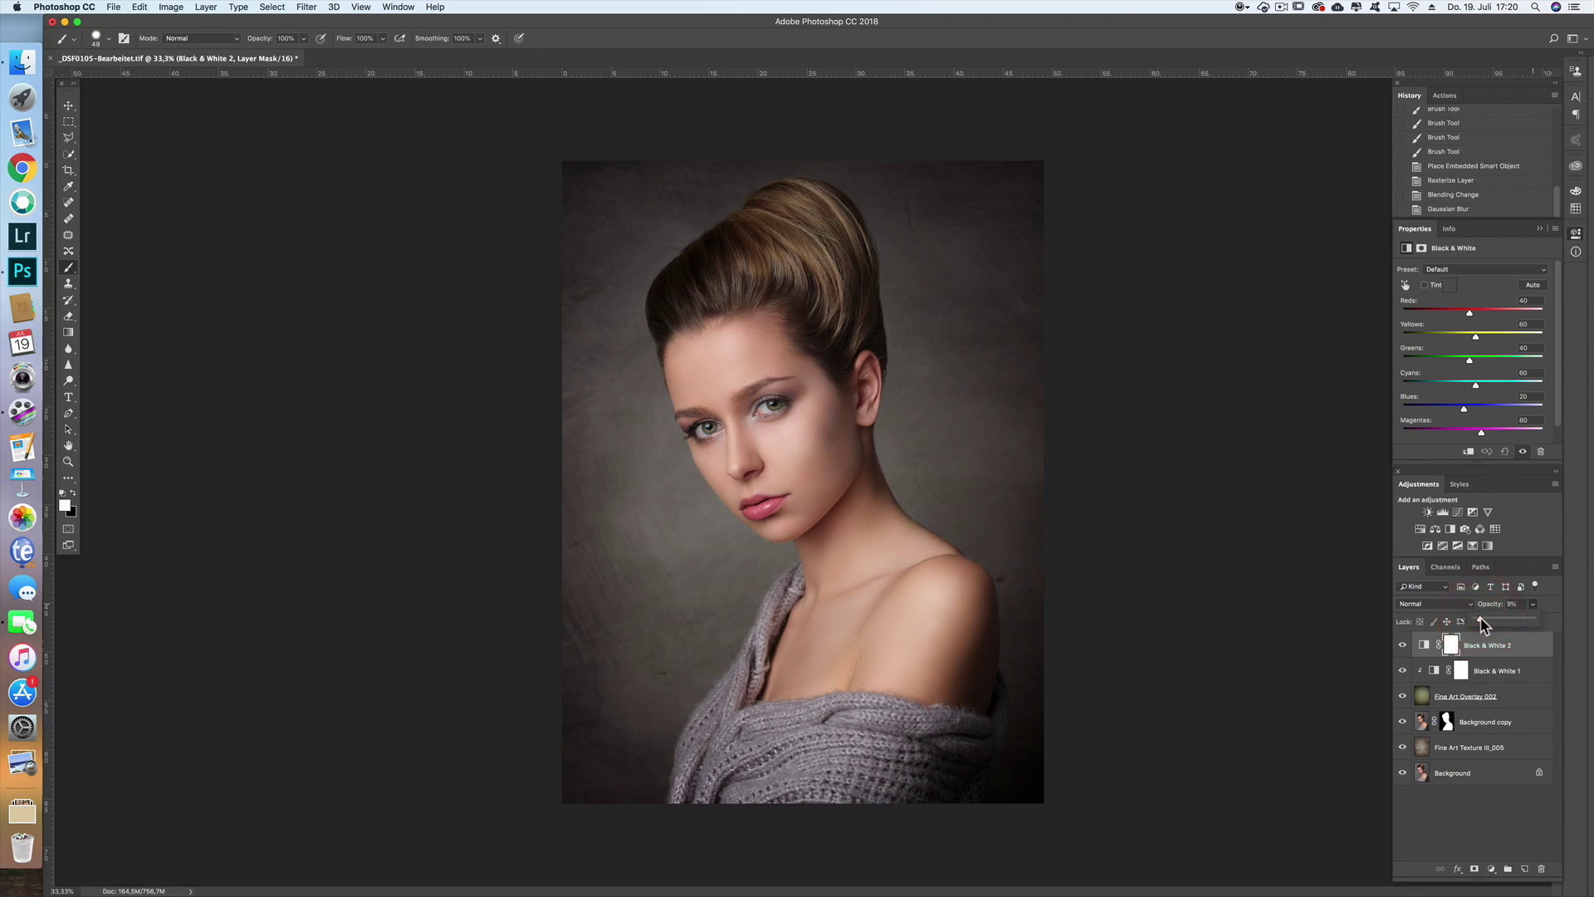
{"action": "left_click_drag", "start_coordinate": [1483, 625], "coordinate": [1483, 624]}
{"action": "left_click", "coordinate": [1402, 645]}
{"action": "left_click", "coordinate": [1402, 645]}
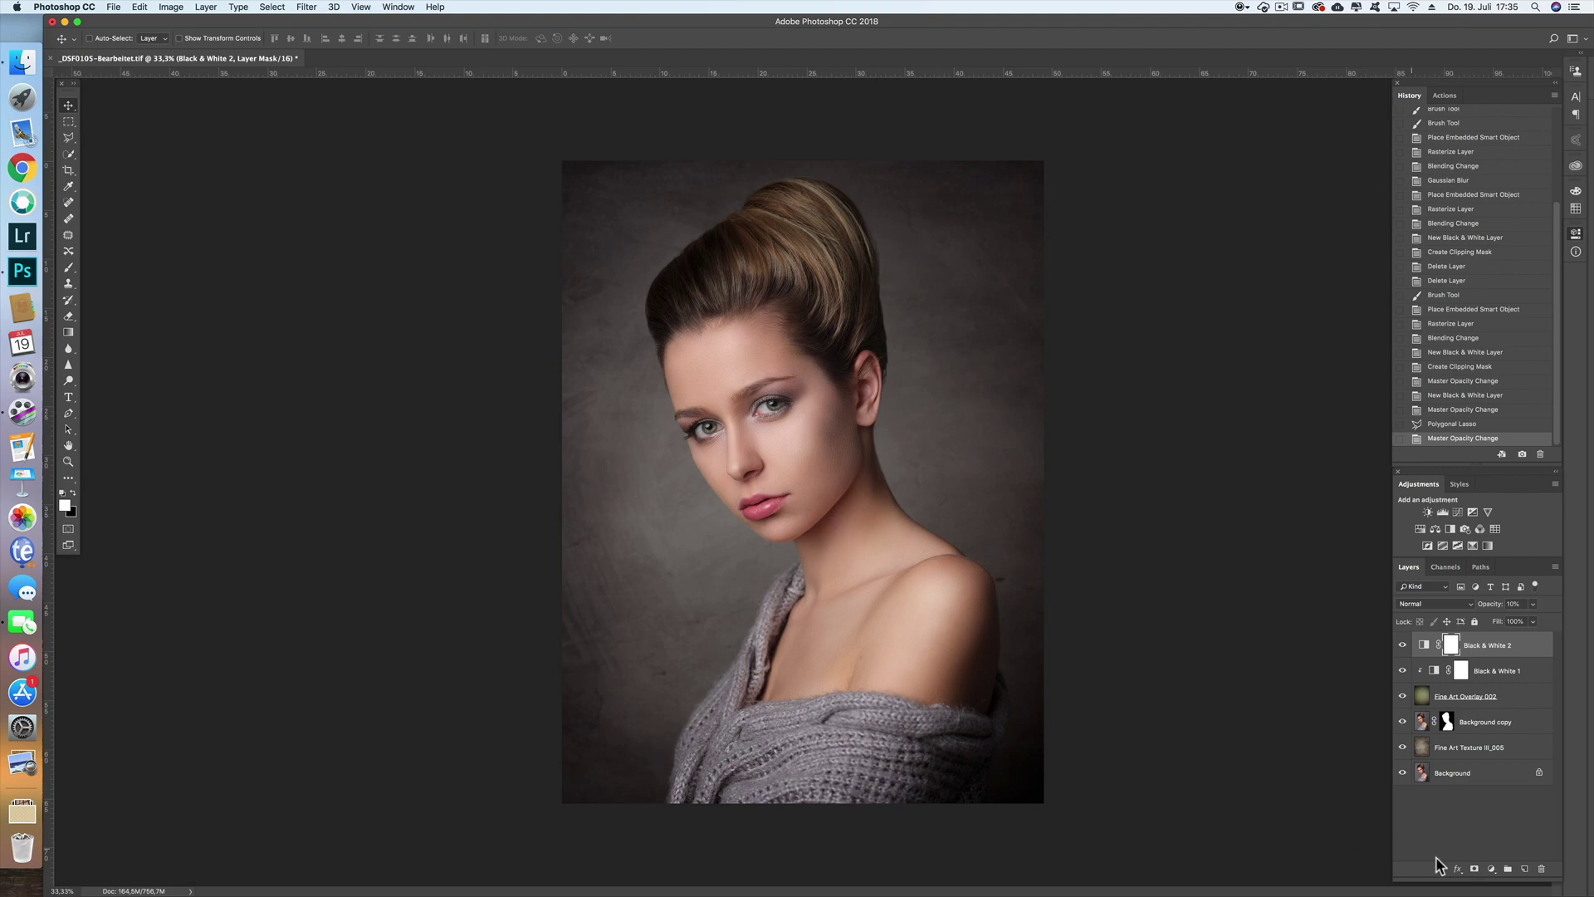
- Compare the edit with the original Background layer alone and view the finished portrait in full screen mode
{"action": "left_click", "coordinate": [1403, 772], "text": "alt"}
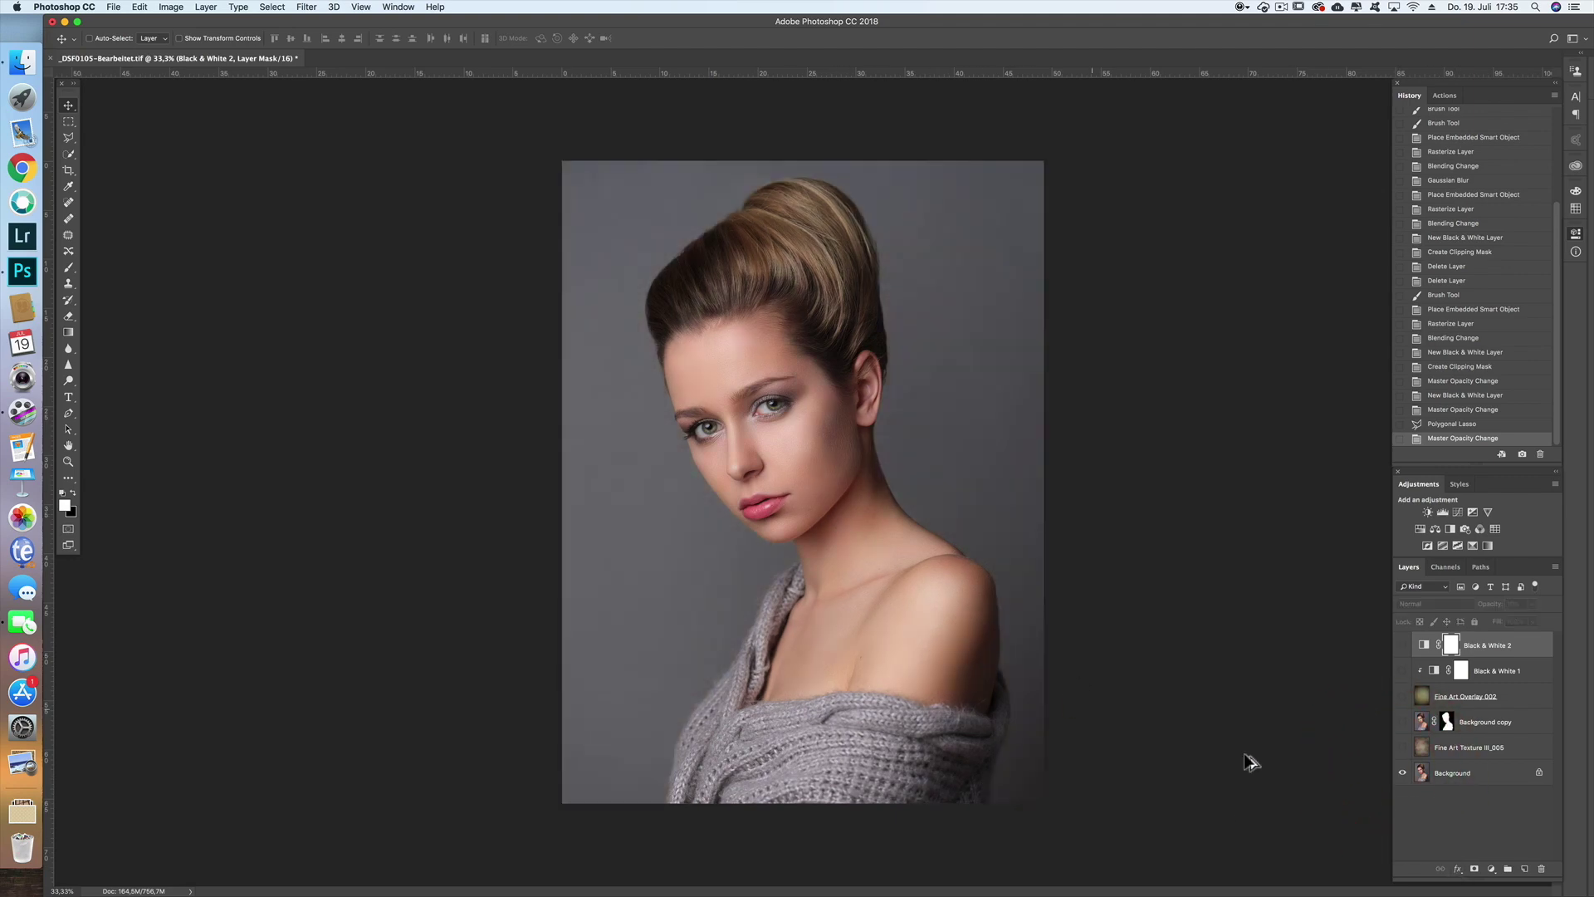
{"action": "left_click", "coordinate": [1403, 772], "text": "alt"}
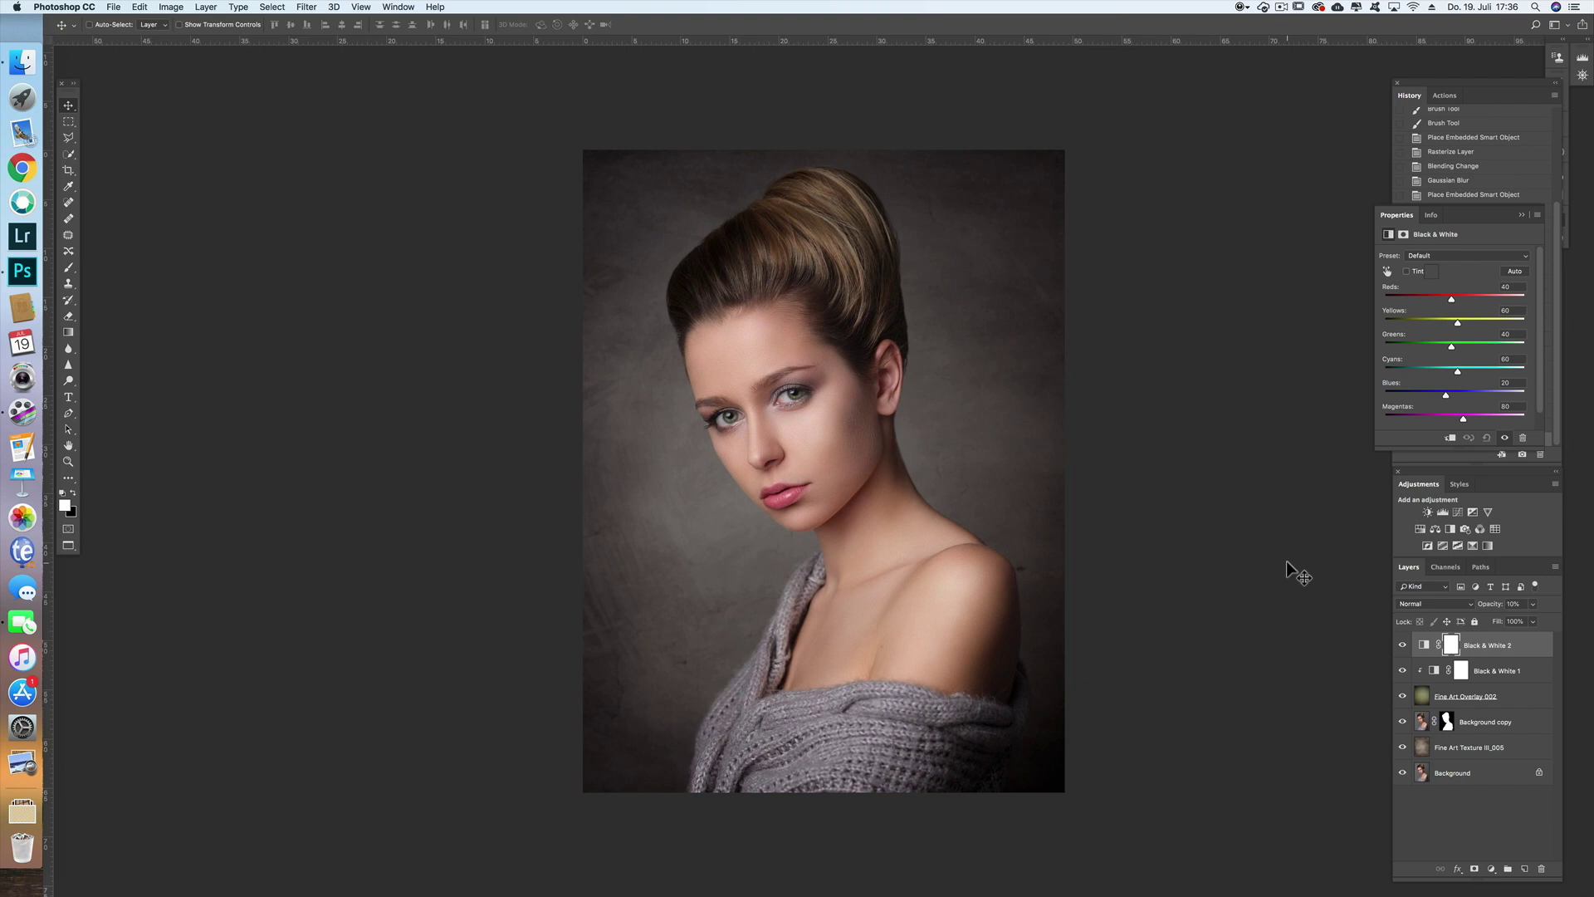
{"action": "key", "text": "f"}
{"action": "key", "text": "f"}
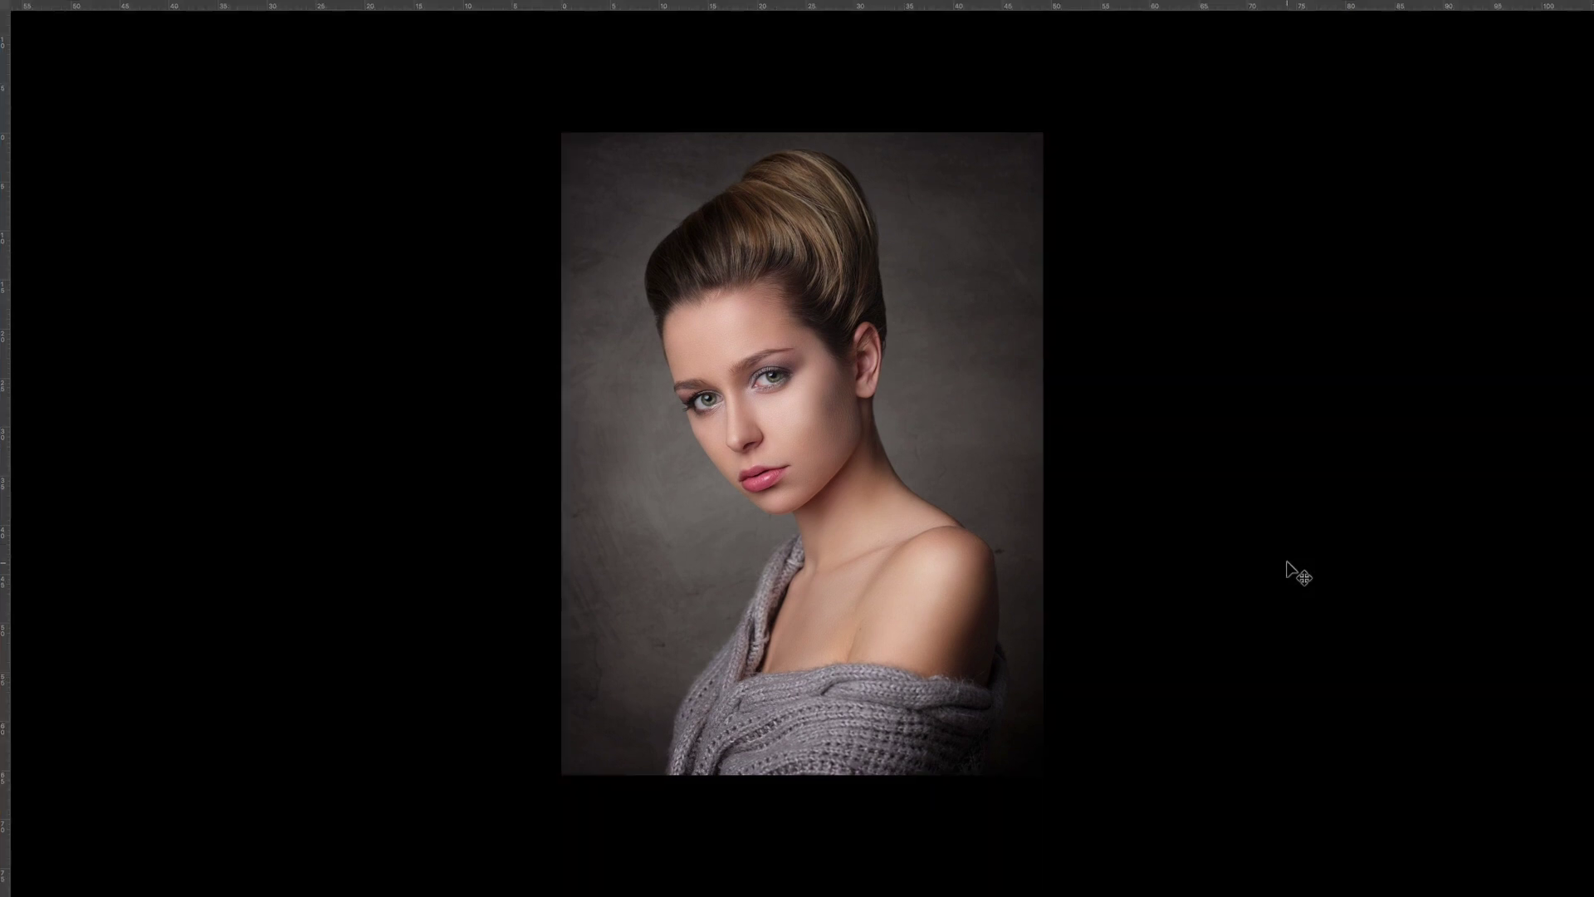